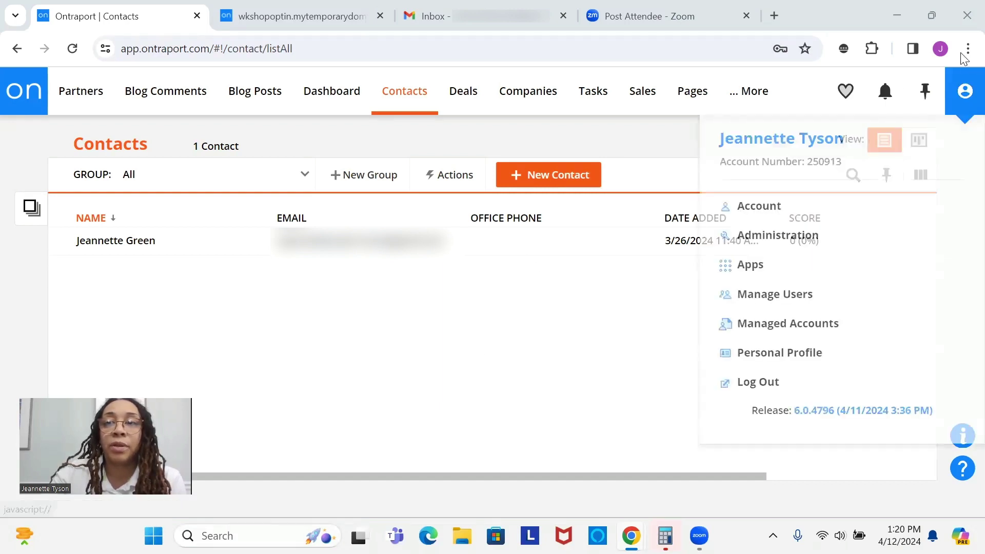
# Open the Video Manager from Administration, view the new video upload page, and return to the Videos list
pyautogui.moveTo(950, 116)
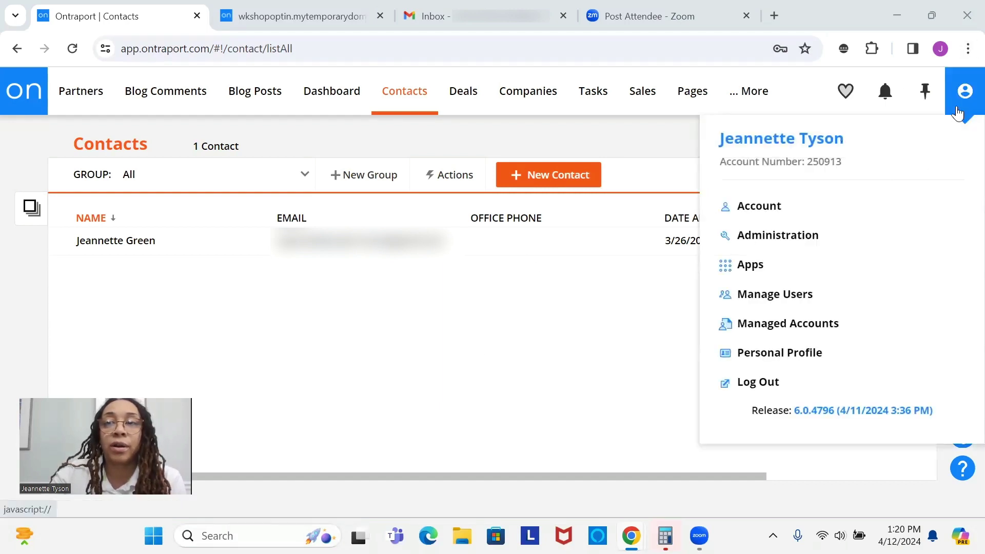
pyautogui.click(840, 241)
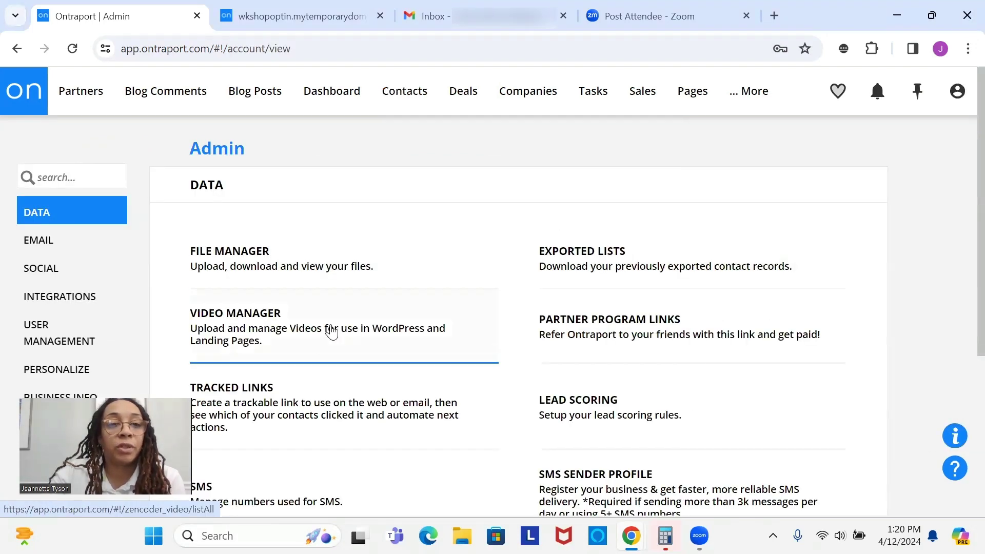
pyautogui.click(332, 333)
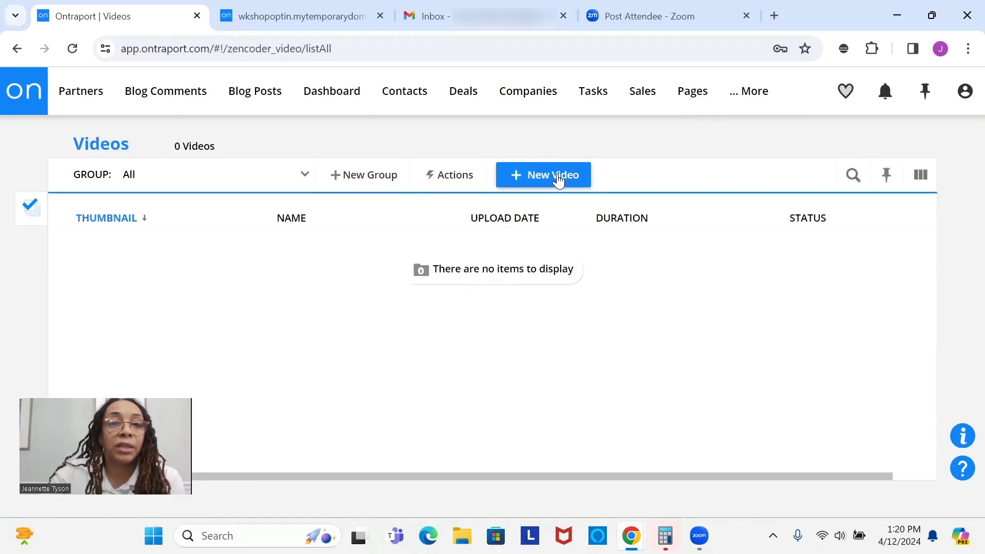
pyautogui.click(558, 179)
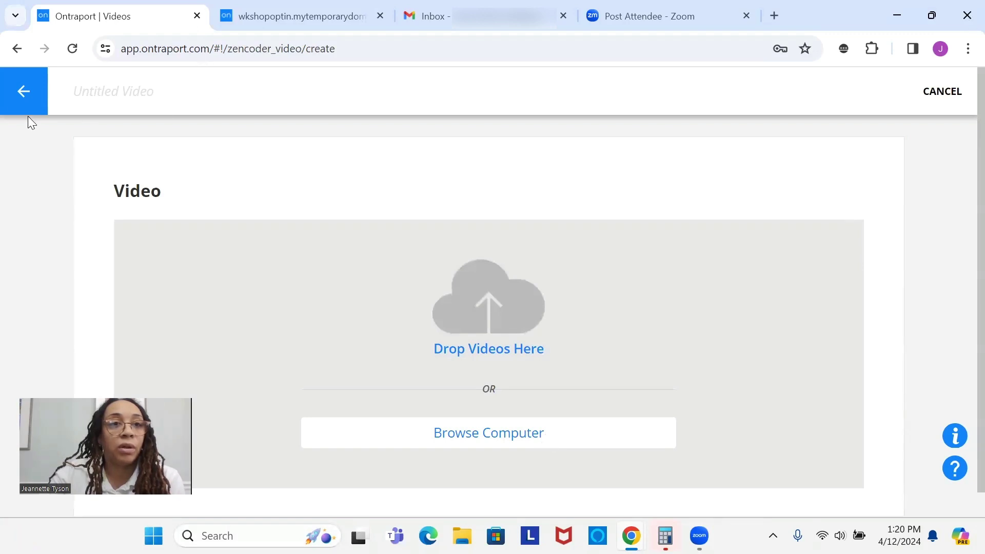
pyautogui.click(23, 92)
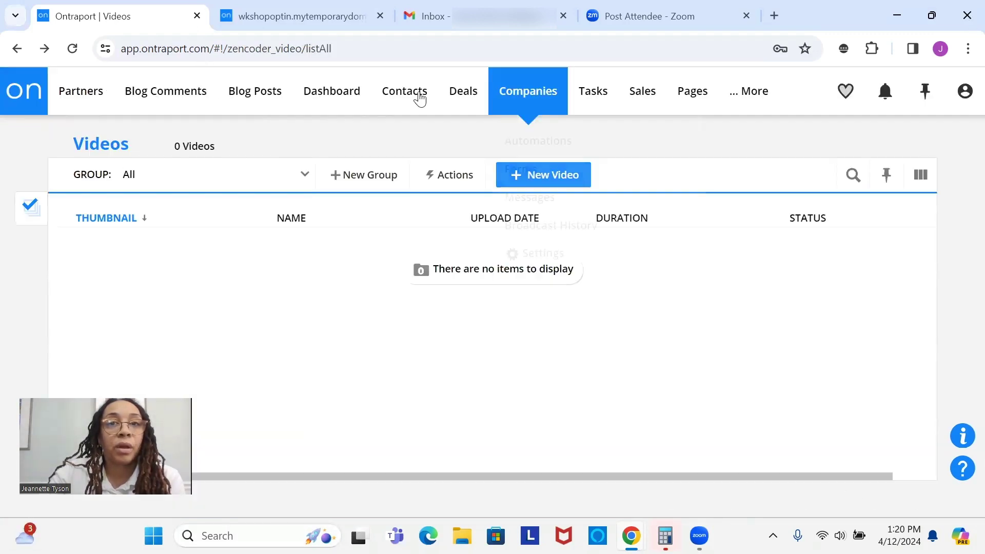
# Start a new landing page from scratch and add a single-column block to it
pyautogui.moveTo(685, 98)
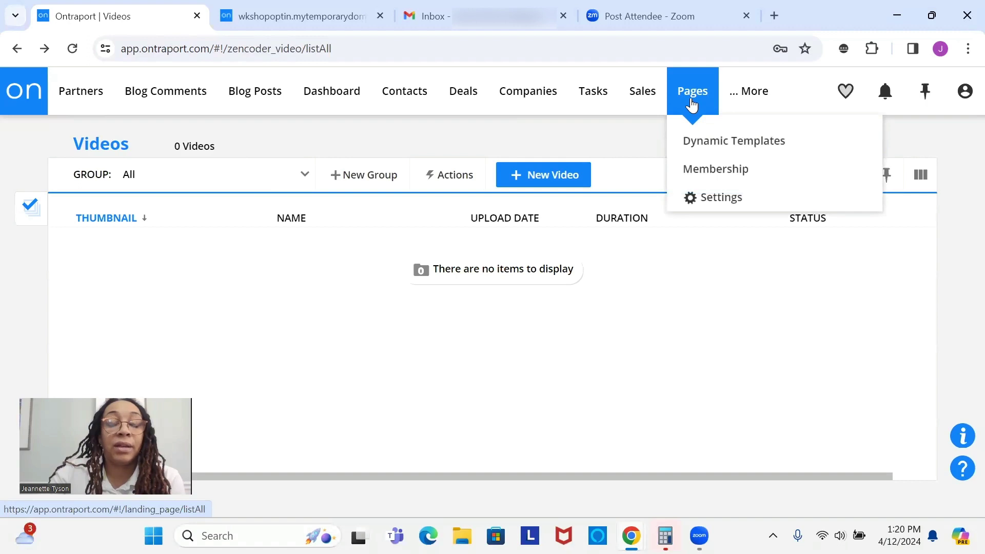
pyautogui.click(692, 97)
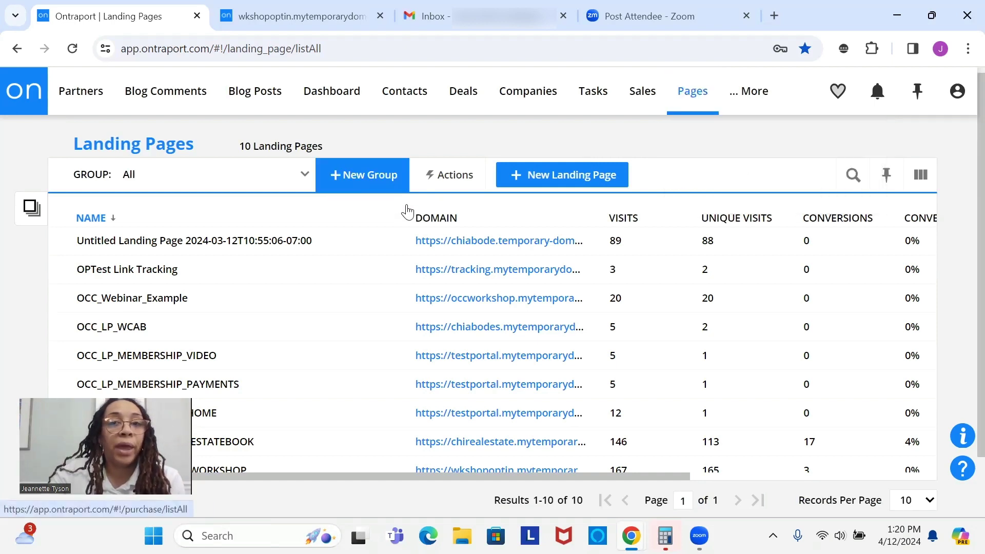
pyautogui.click(566, 175)
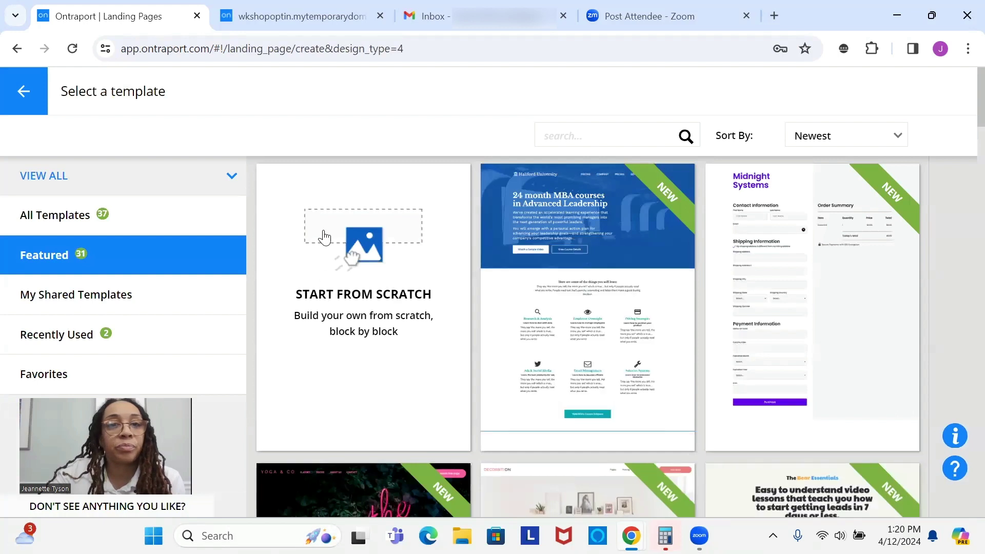
pyautogui.click(369, 245)
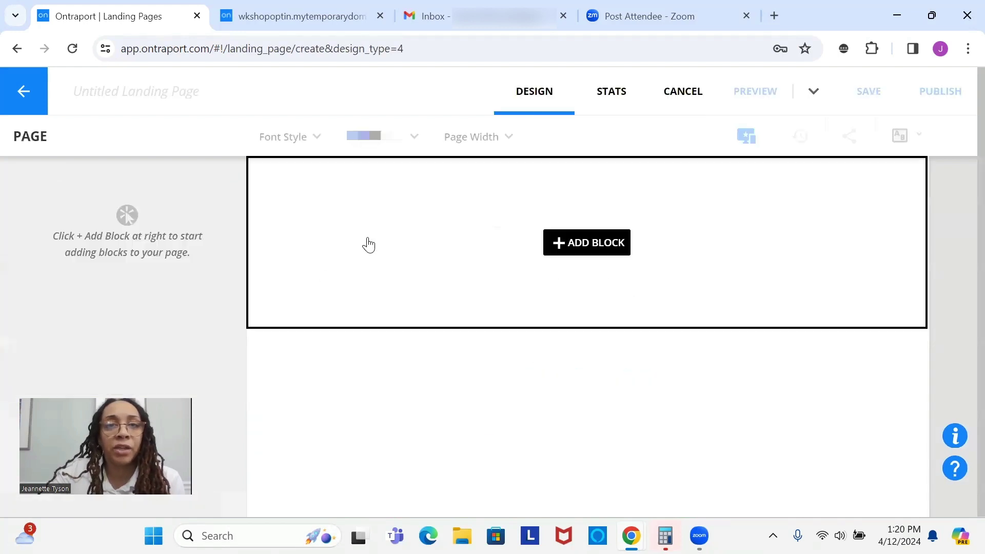
pyautogui.click(600, 247)
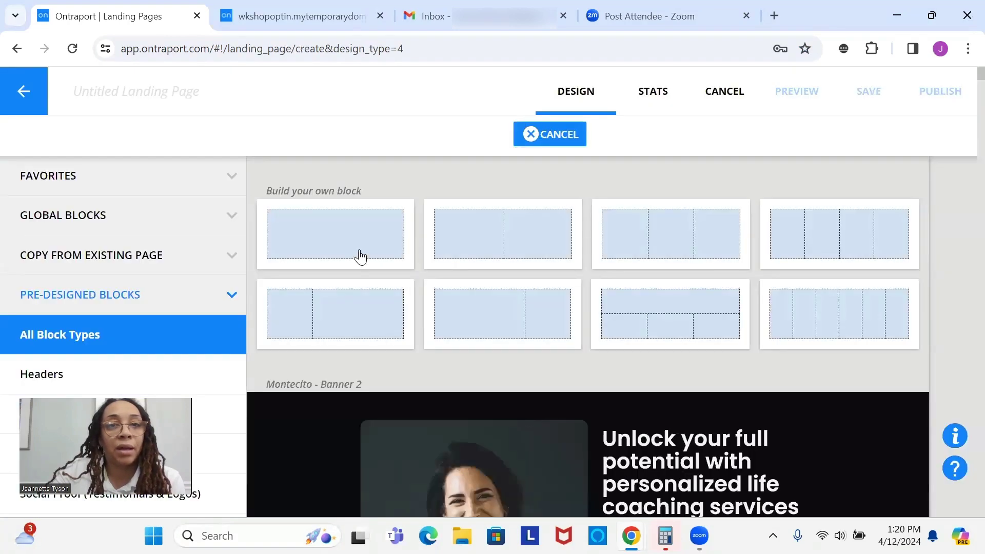
pyautogui.click(359, 257)
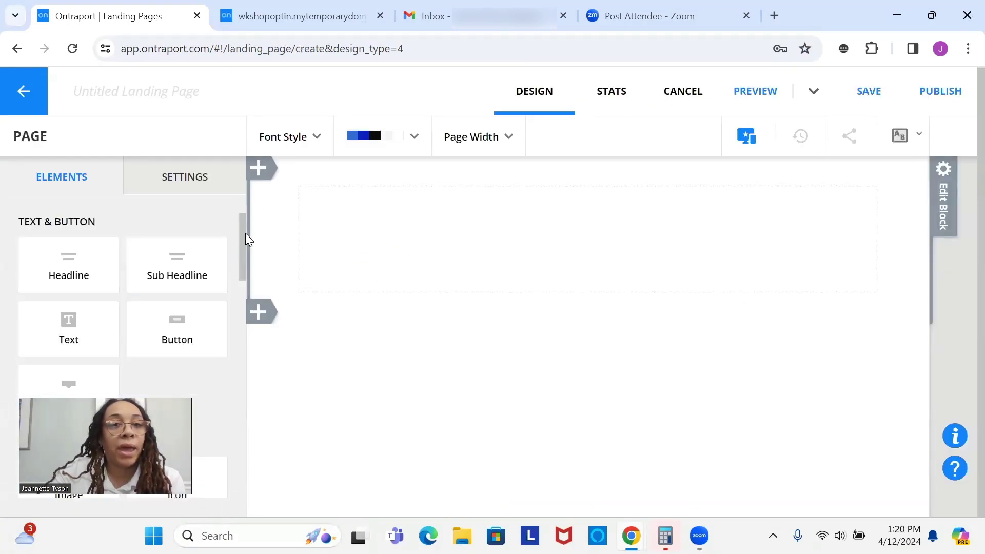
# Add a Video element to the empty block and set its video provider to Ontraport
pyautogui.moveTo(245, 233); pyautogui.dragTo(240, 289)
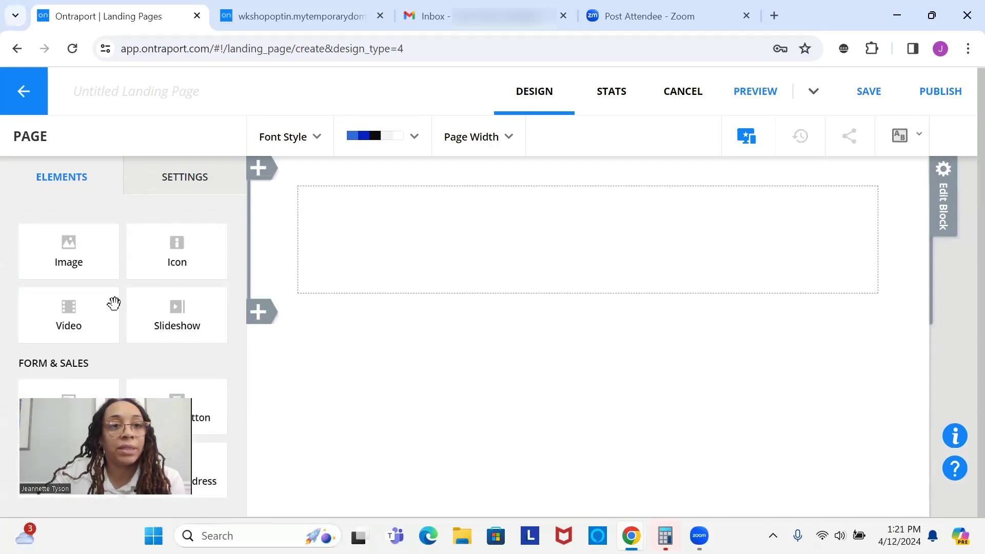
pyautogui.moveTo(68, 321); pyautogui.dragTo(606, 248)
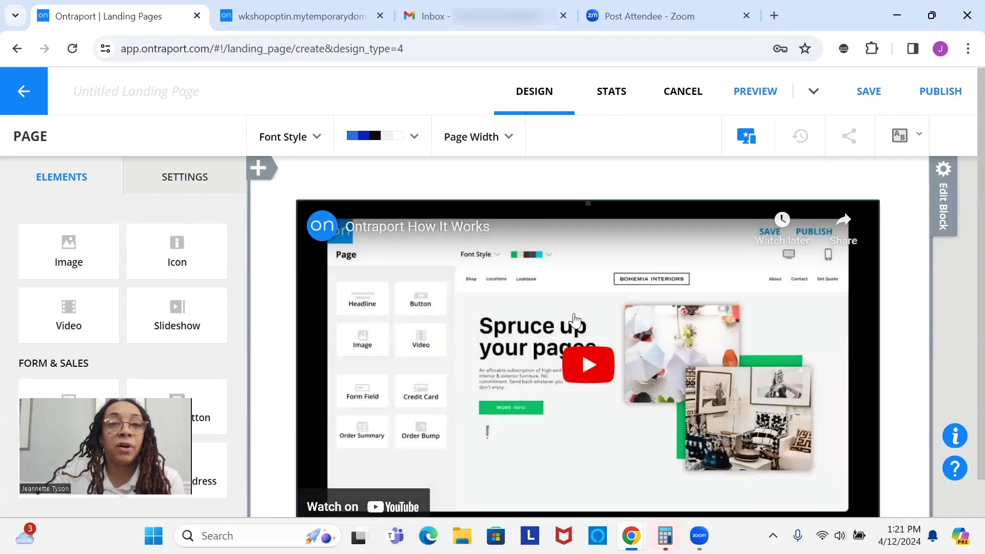
pyautogui.scroll(-1, 569, 331)
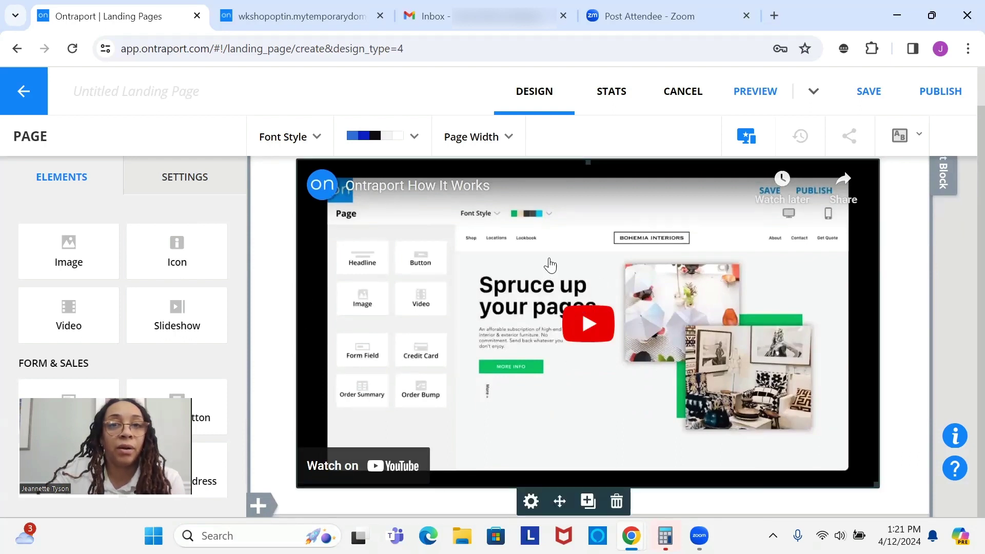
pyautogui.click(550, 265)
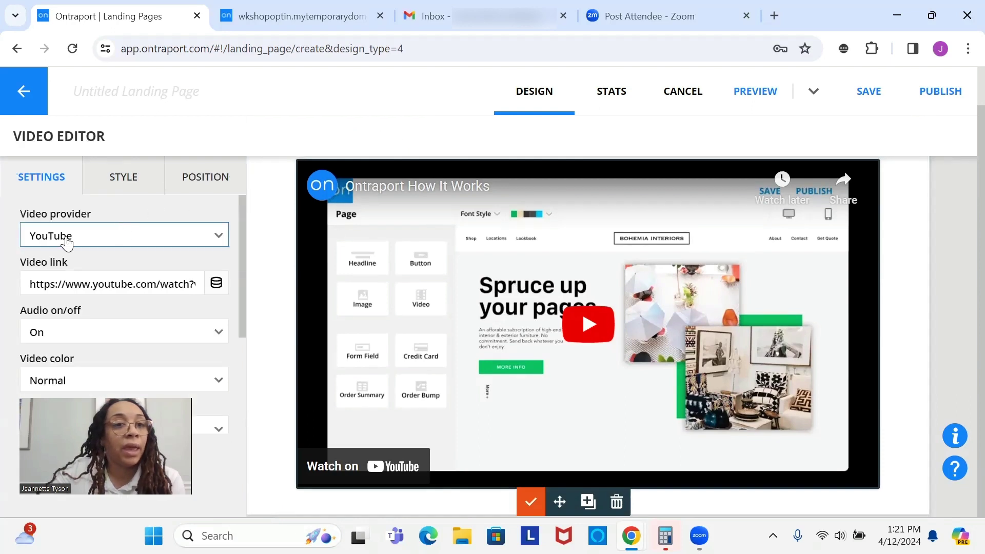
pyautogui.click(106, 240)
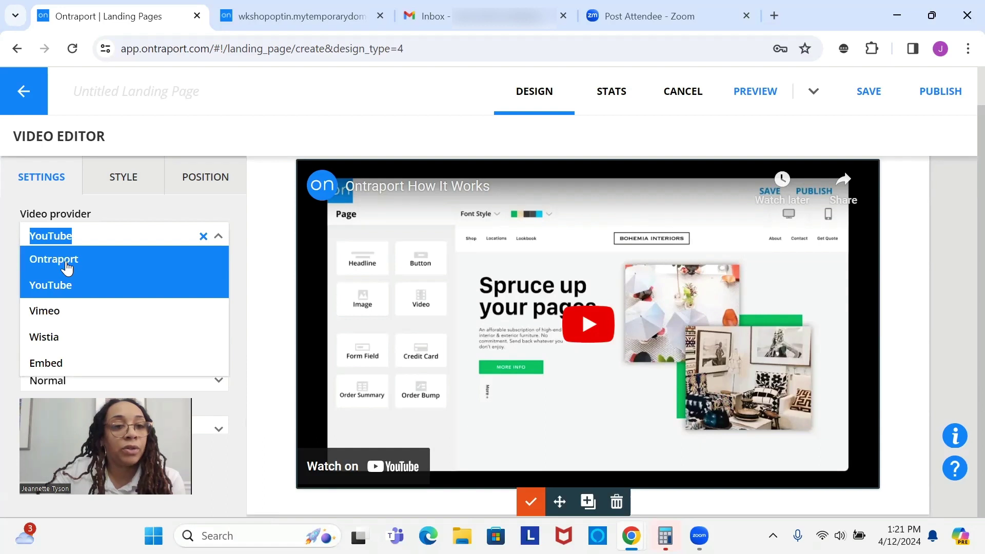
pyautogui.click(93, 272)
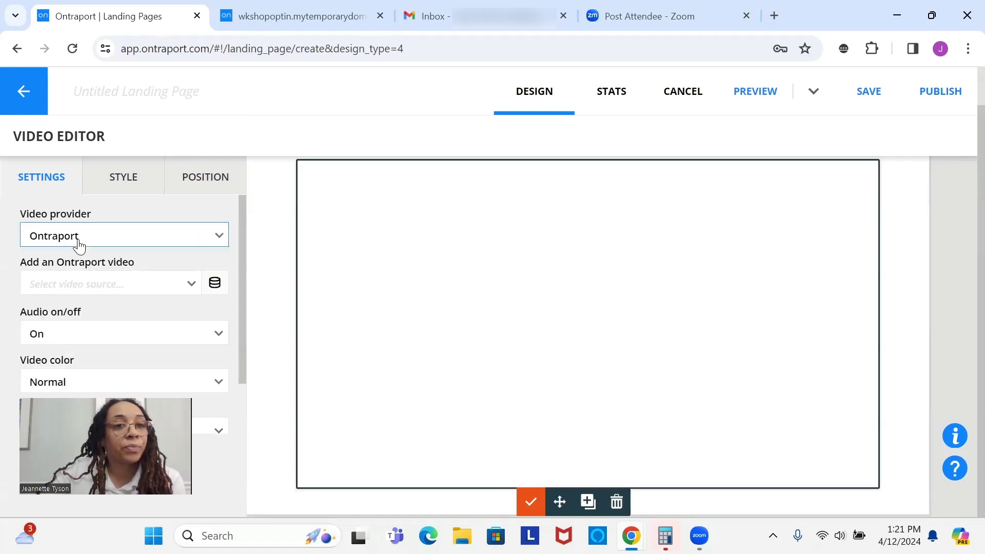
# Show the Ontraport video sources available for the element and leave the landing page without saving
pyautogui.click(164, 287)
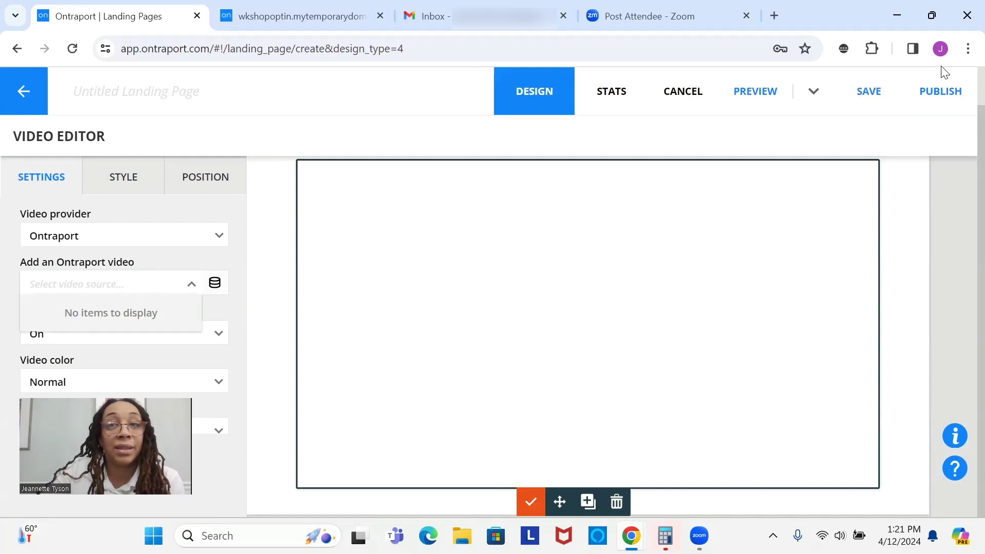
pyautogui.click(22, 111)
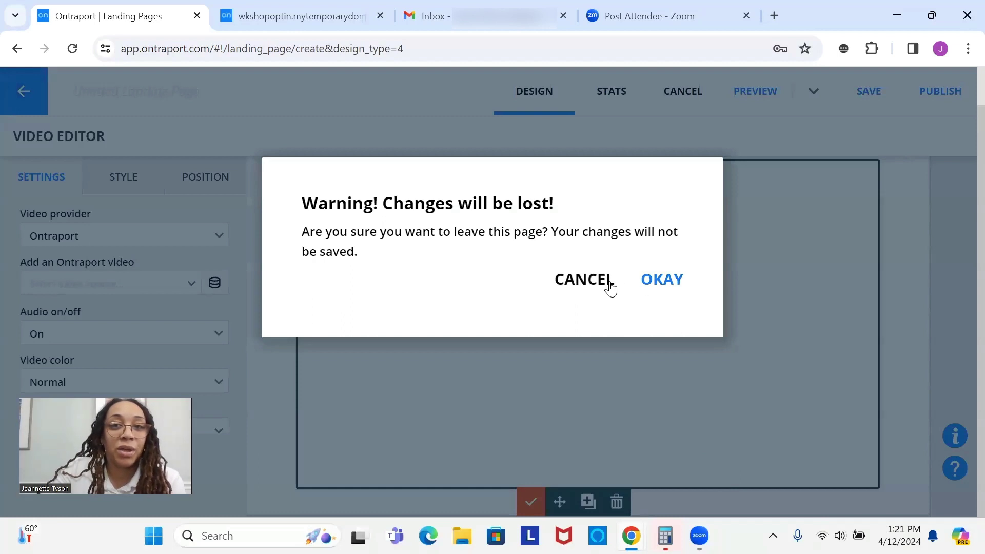
pyautogui.click(660, 283)
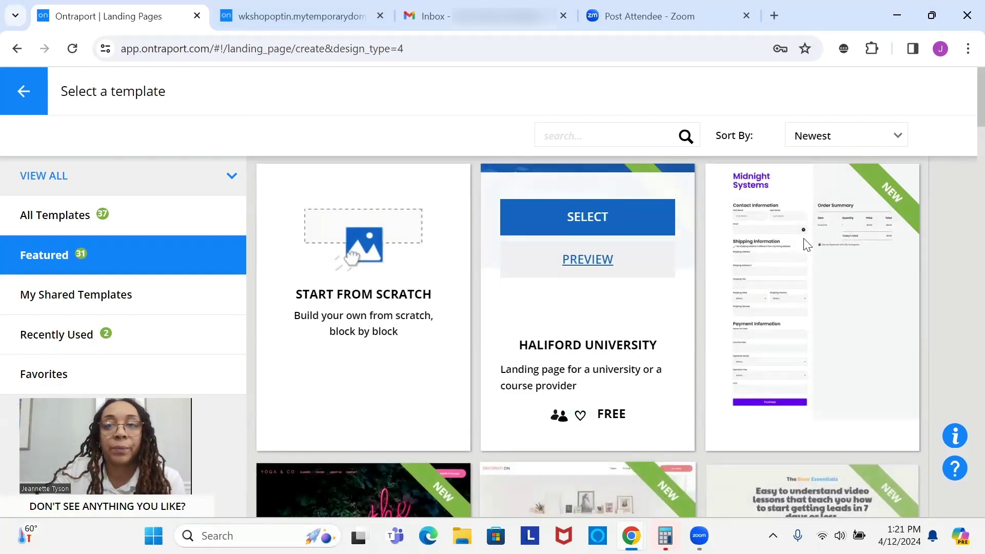
# Switch to the live workshop opt-in page and review its logo, headline, description and sign-up form
pyautogui.hotkey('ctrl', 'Tab')
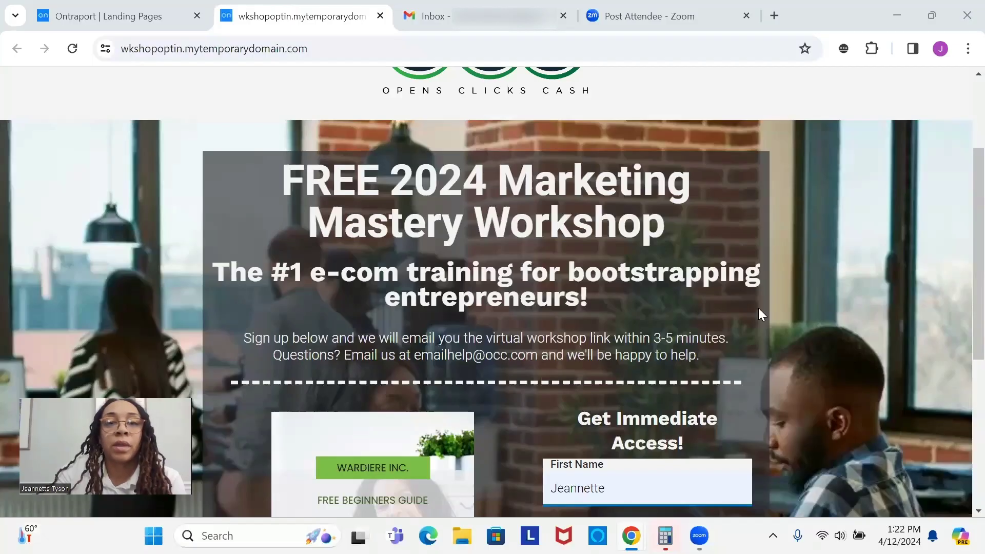
pyautogui.scroll(1, 758, 308)
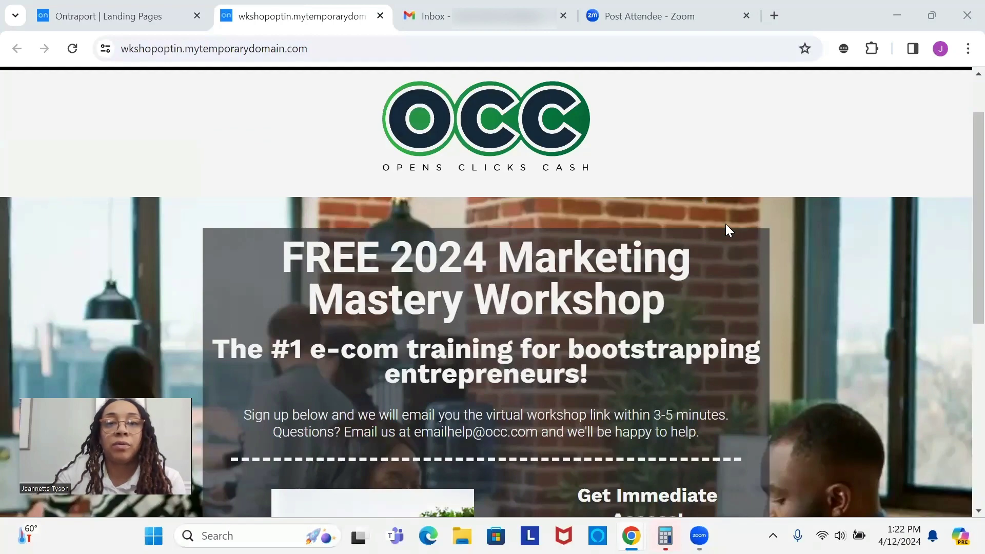
pyautogui.scroll(-1, 729, 230)
pyautogui.scroll(-3, 727, 219)
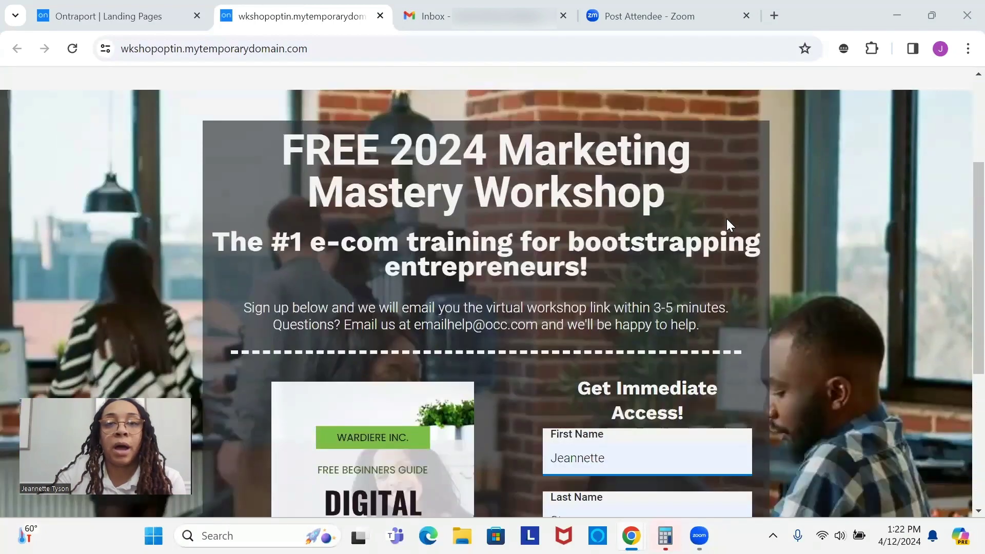
pyautogui.scroll(2, 727, 218)
pyautogui.scroll(1, 726, 218)
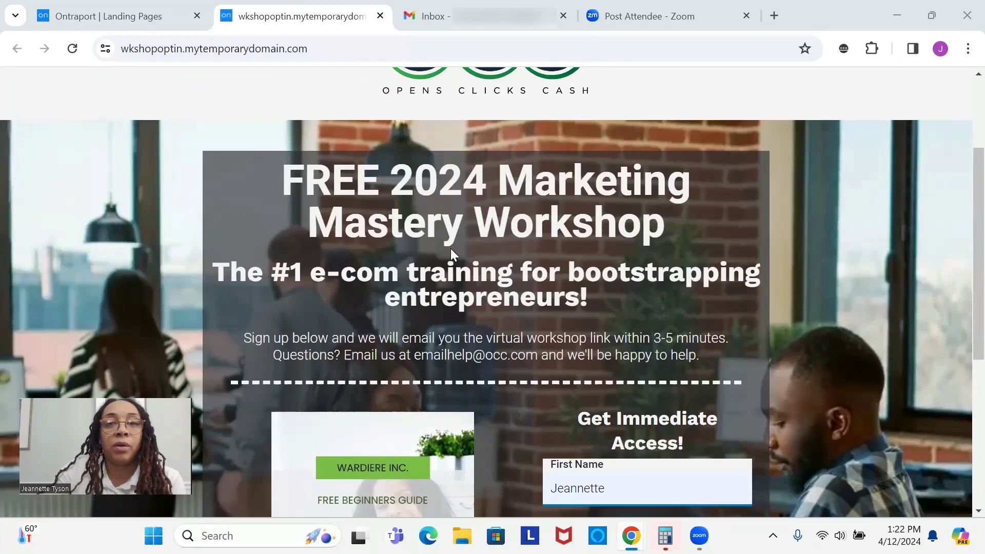
pyautogui.scroll(1, 503, 259)
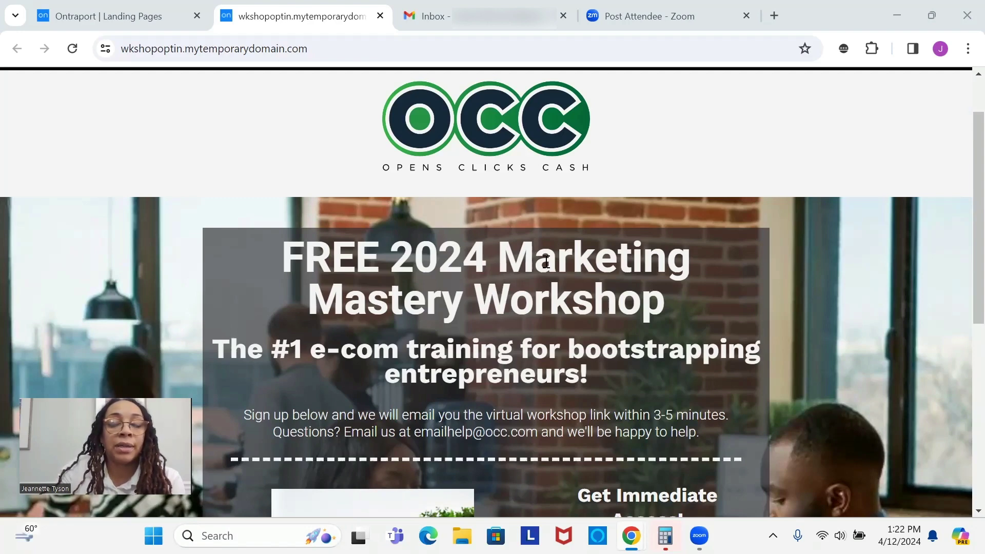
pyautogui.scroll(-5, 546, 262)
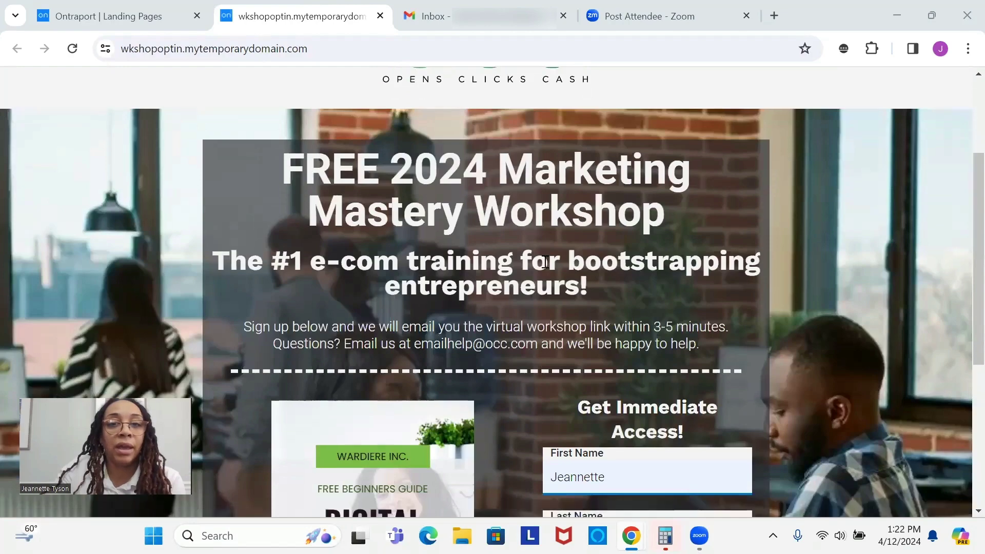
pyautogui.scroll(-3, 545, 261)
pyautogui.scroll(5, 545, 261)
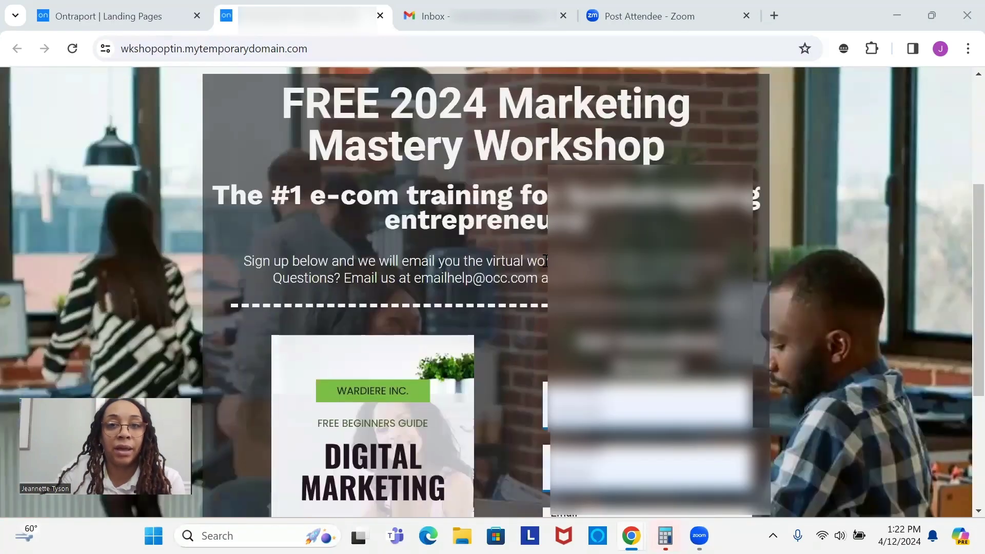
# Submit the prefilled sign-up form on the workshop opt-in page and close the thank-you page
pyautogui.scroll(-5, 545, 261)
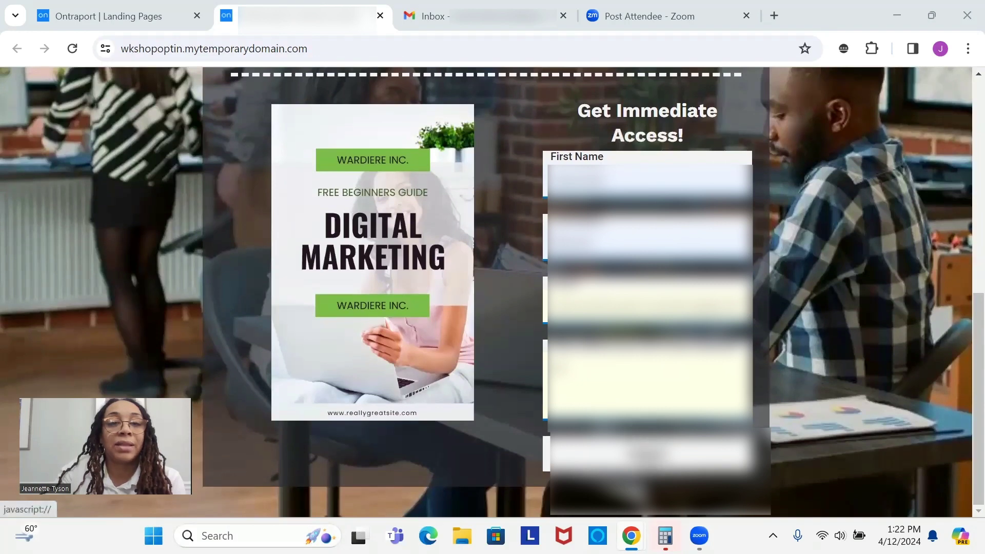
pyautogui.click(649, 453)
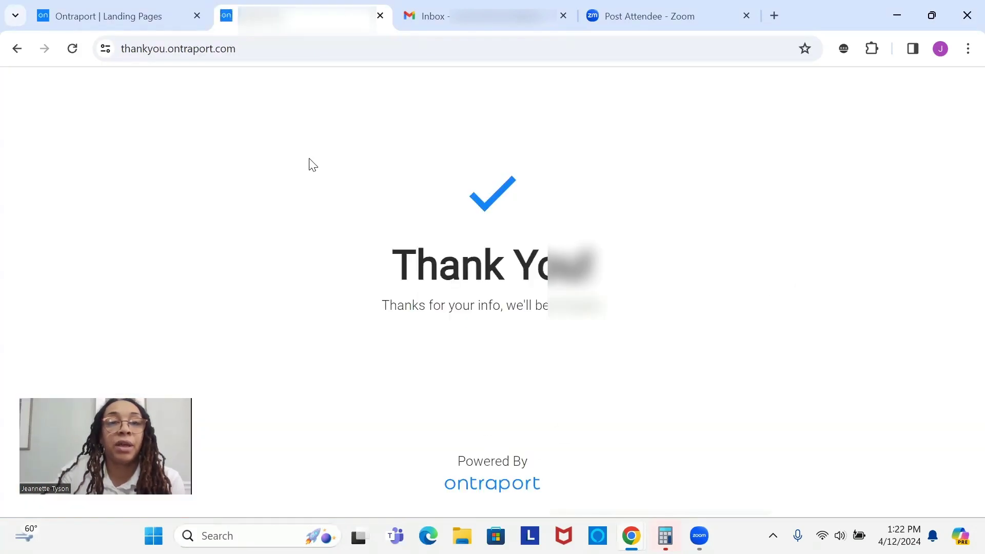
pyautogui.click(380, 16)
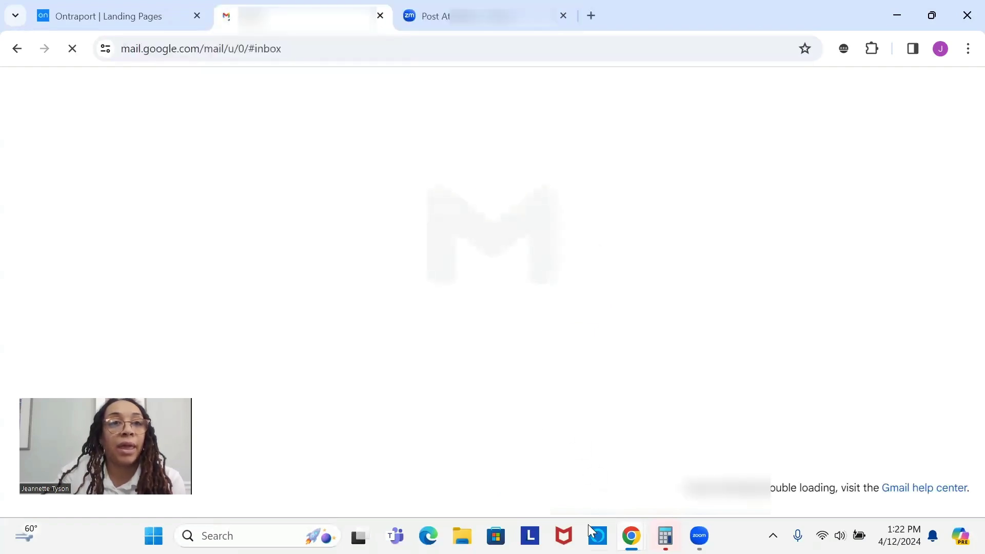
# Return to Ontraport and examine the OCC_WKLY_Workshop automation's contact flow, from the form trigger to the tag and email steps
pyautogui.click(146, 18)
pyautogui.moveTo(565, 201)
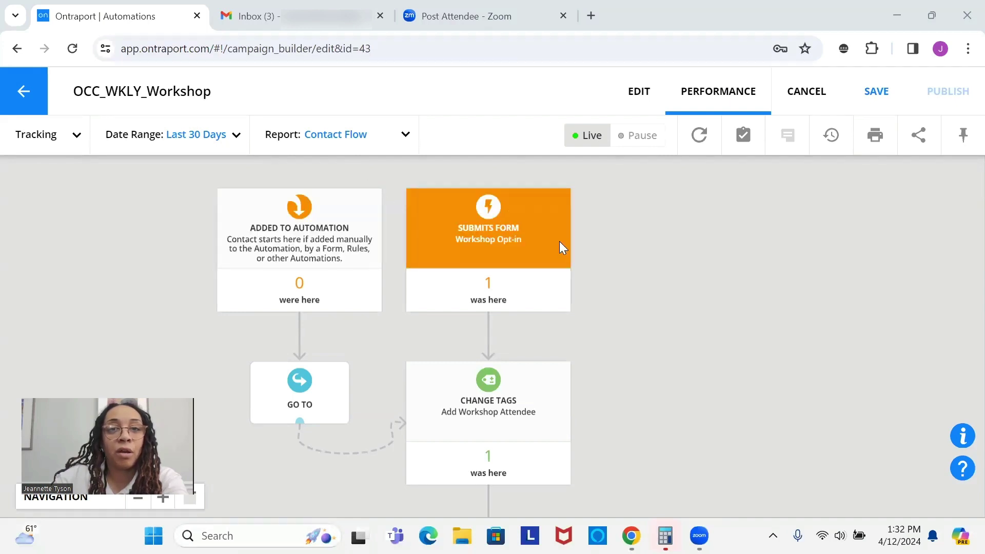
pyautogui.scroll(-5, 560, 246)
pyautogui.scroll(-5, 559, 243)
pyautogui.scroll(10, 561, 254)
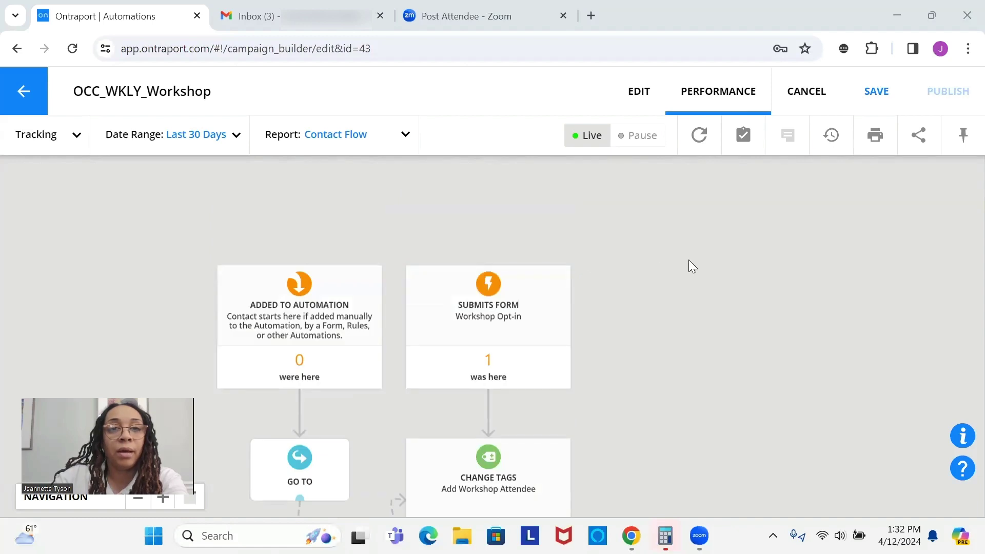
pyautogui.scroll(-7, 375, 287)
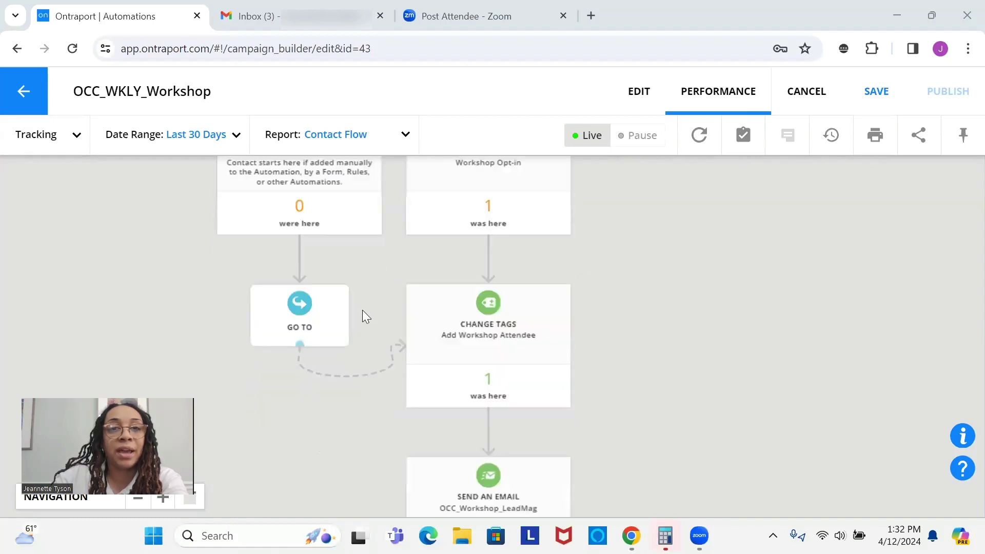
pyautogui.scroll(5, 348, 265)
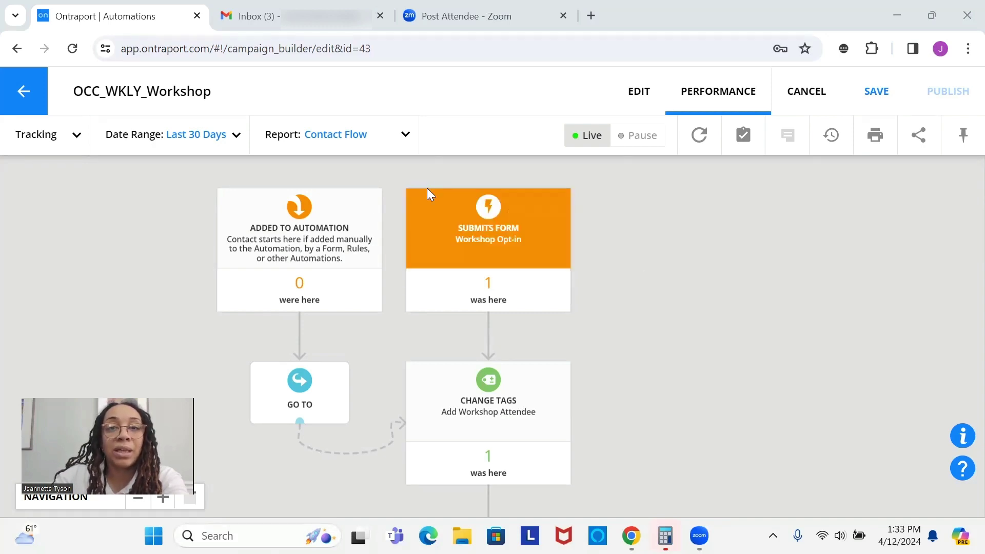
pyautogui.scroll(-2, 513, 239)
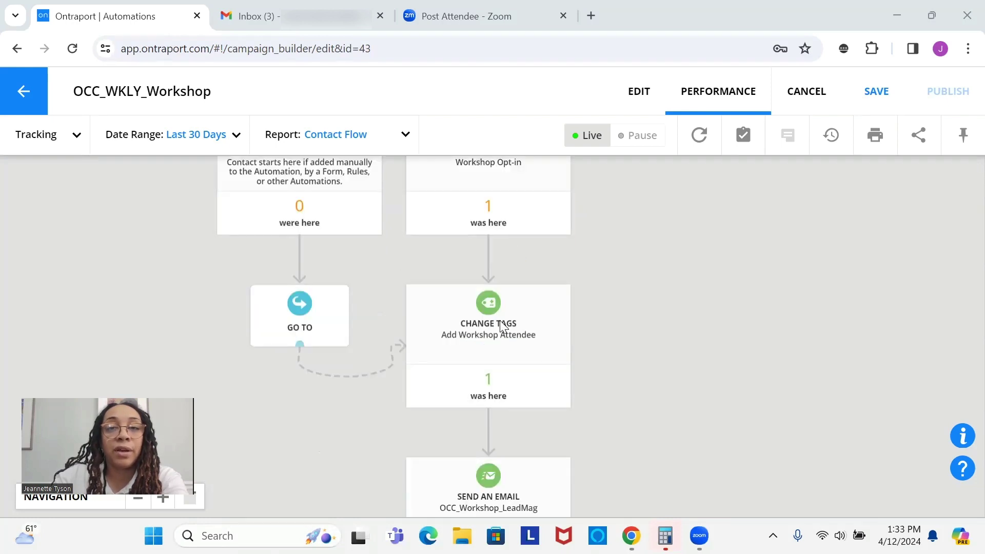
# Examine the rest of the contact flow, from the Workshop Attendee tag and OCC_Workshop_LeadMag email through the 14-day wait and tag removal to the exit
pyautogui.scroll(-2, 505, 322)
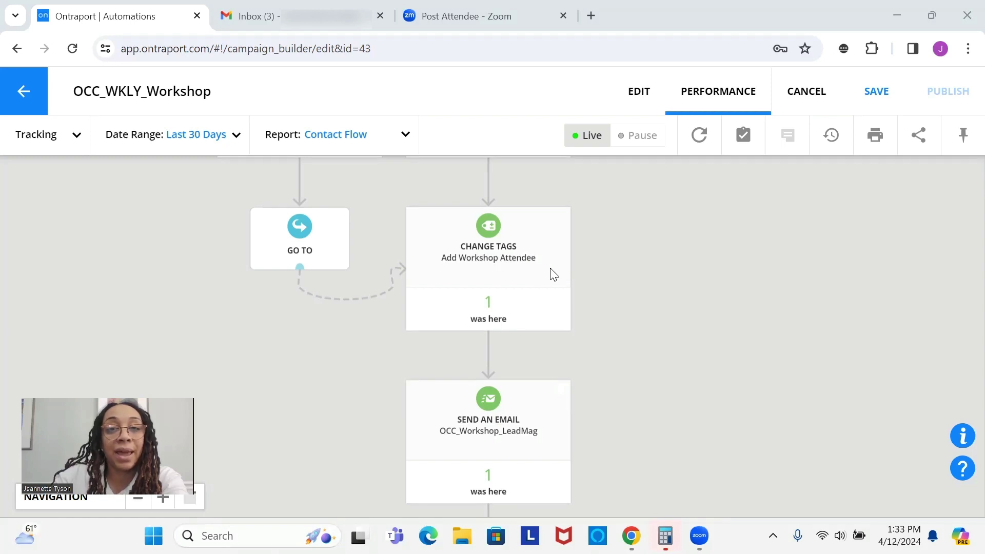
pyautogui.scroll(-3, 550, 271)
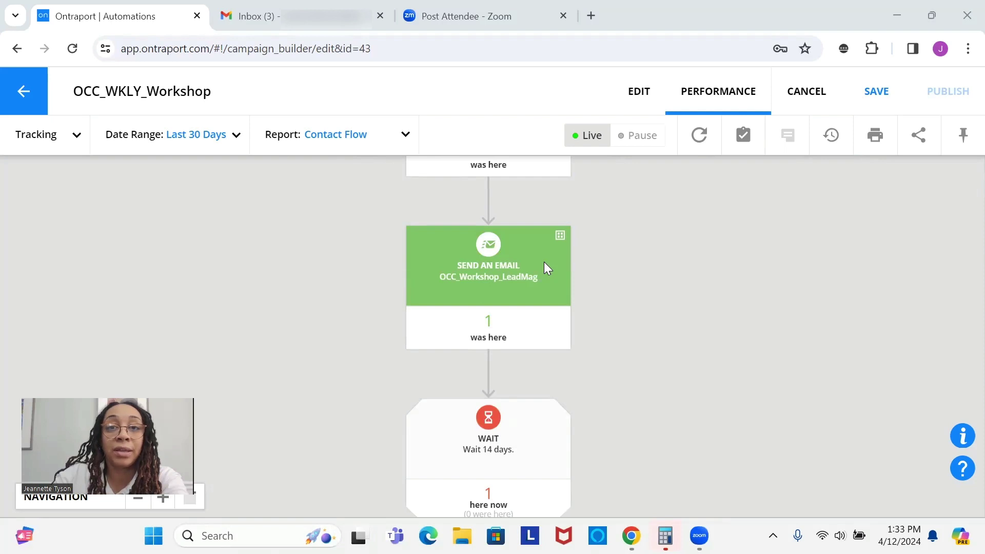
pyautogui.scroll(-2, 544, 264)
pyautogui.scroll(-2, 544, 264)
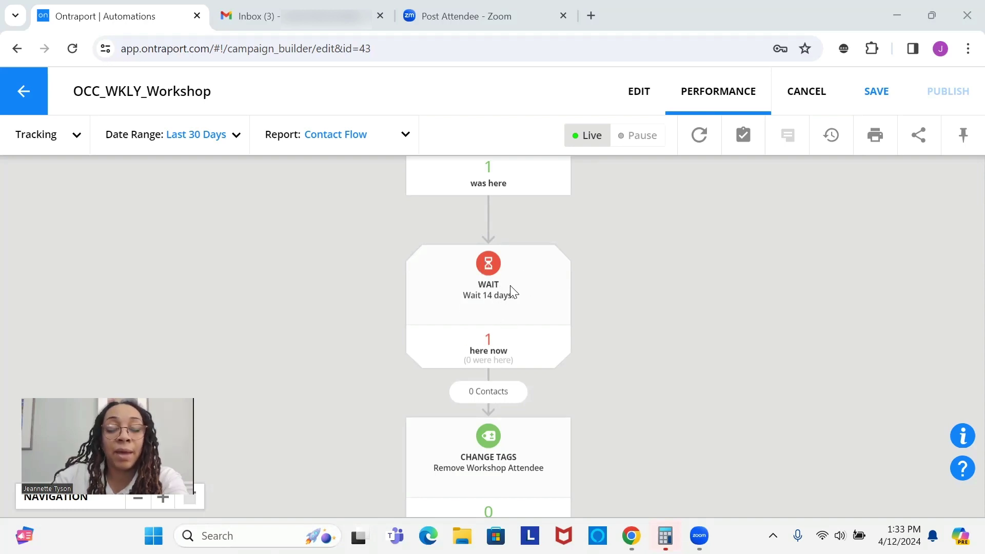
pyautogui.scroll(-2, 511, 288)
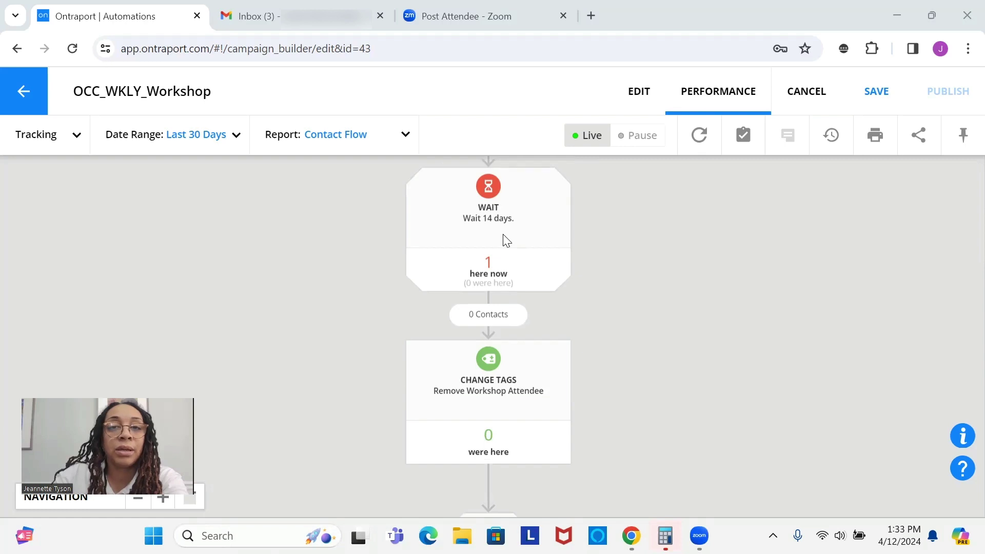
pyautogui.scroll(-2, 506, 230)
pyautogui.scroll(2, 506, 229)
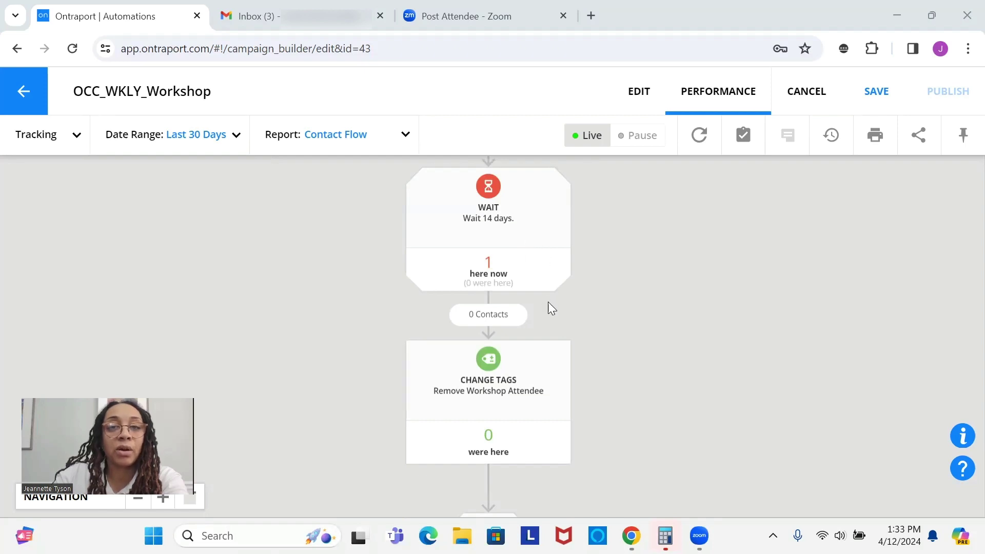
pyautogui.scroll(-2, 485, 308)
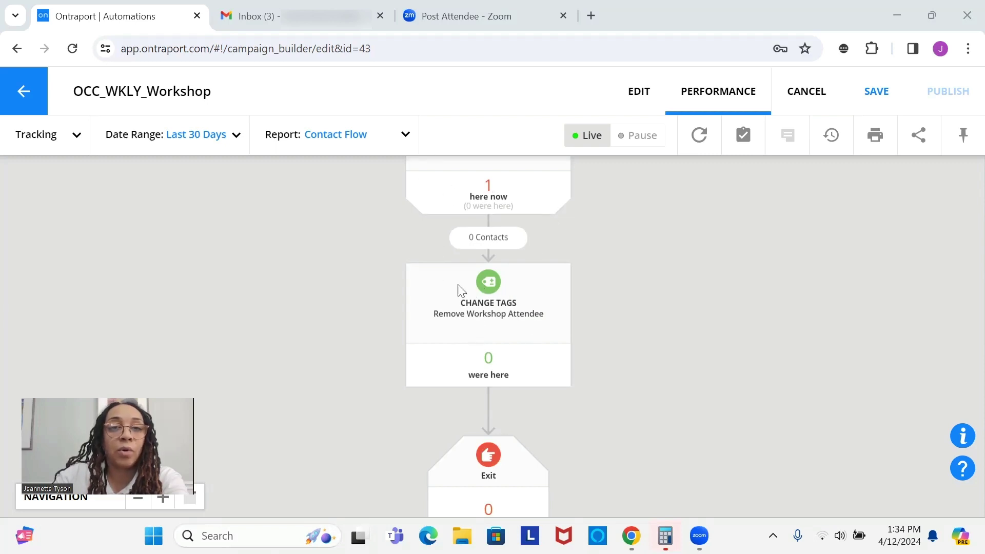
pyautogui.scroll(-2, 520, 291)
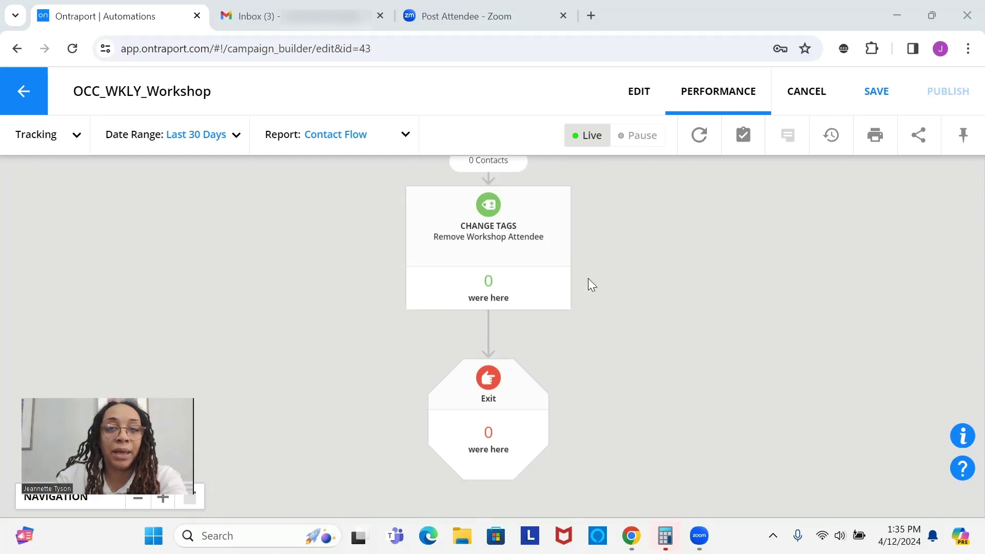
# Go back to the start of the OCC_WKLY_Workshop automation and recap its path from the Workshop Opt-in form to the Remove Workshop Attendee step
pyautogui.scroll(10, 588, 274)
pyautogui.scroll(3, 588, 271)
pyautogui.scroll(-3, 588, 271)
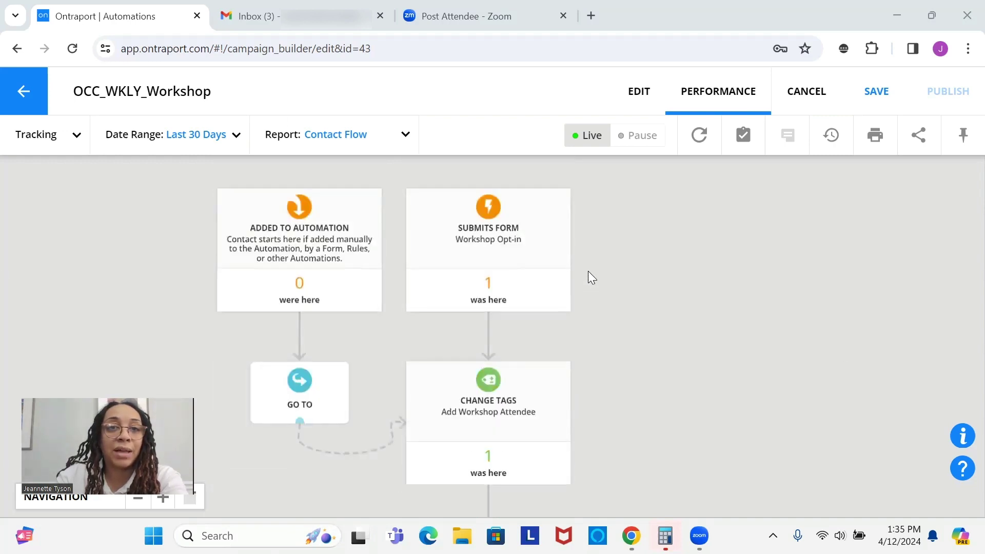
pyautogui.scroll(-2, 590, 267)
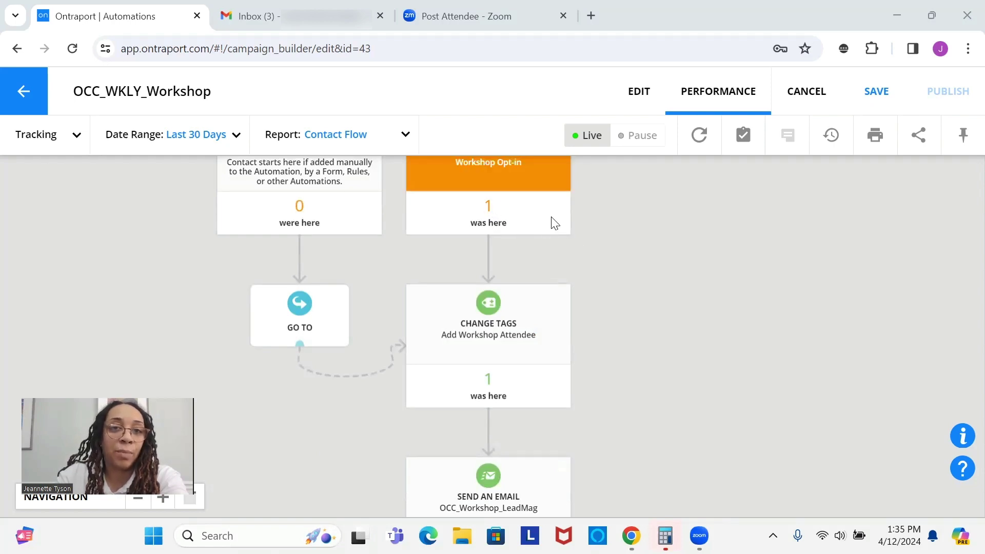
pyautogui.scroll(1, 575, 246)
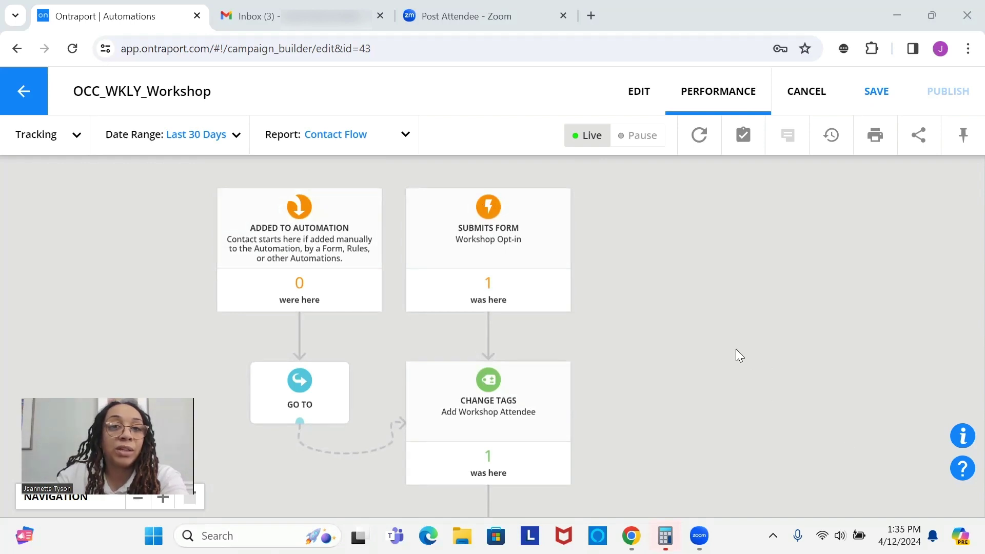
pyautogui.scroll(-1, 736, 349)
pyautogui.scroll(1, 736, 350)
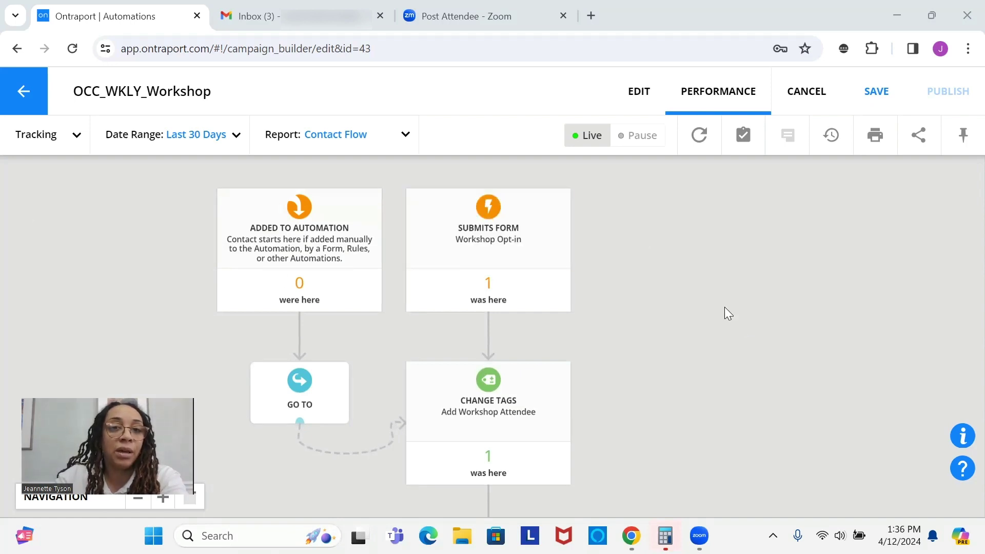
pyautogui.scroll(-1, 724, 308)
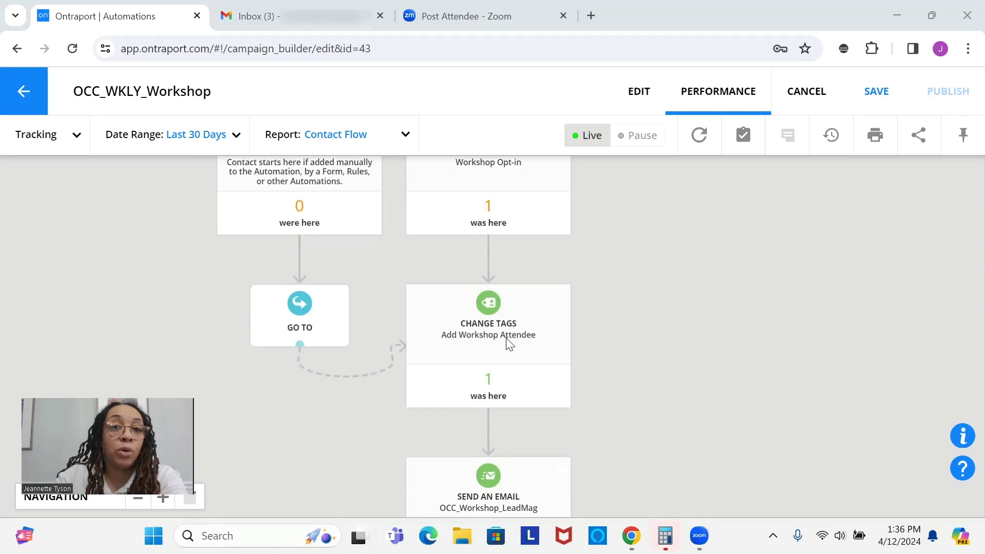
pyautogui.scroll(-1, 508, 343)
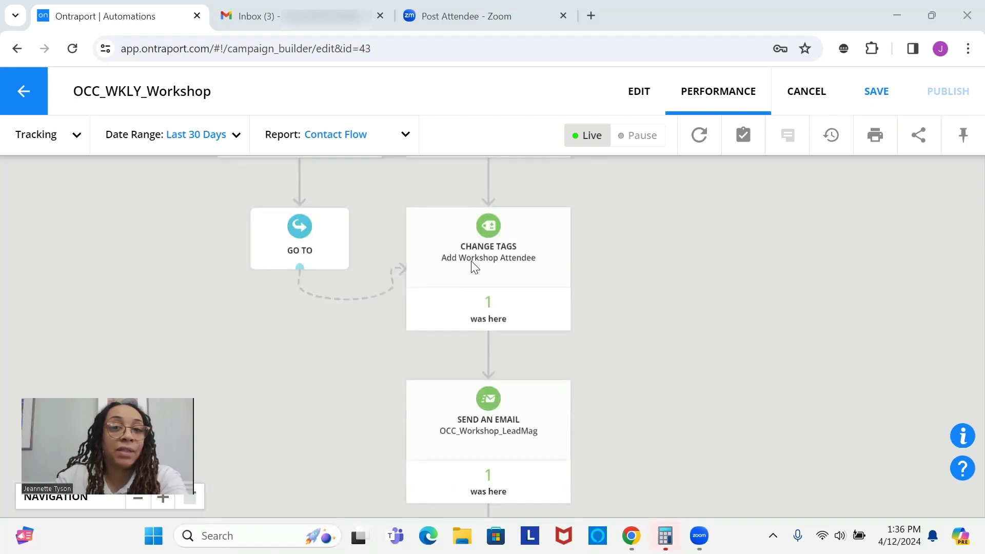
pyautogui.scroll(-4, 556, 337)
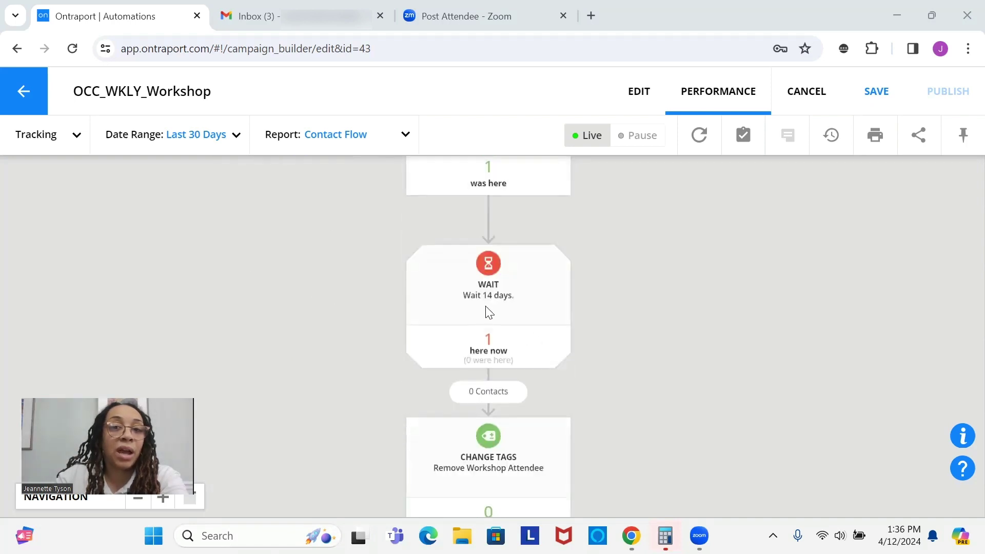
pyautogui.scroll(-1, 516, 321)
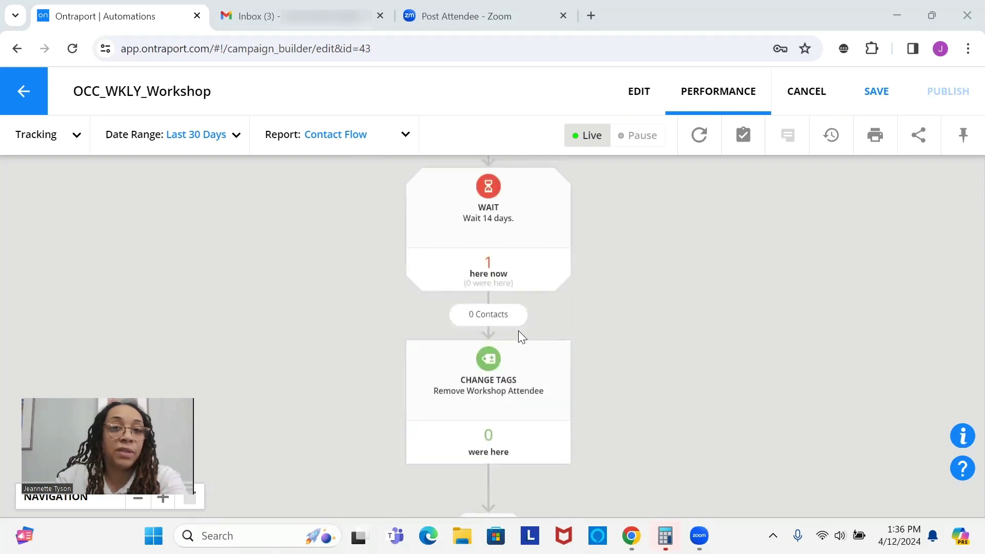
pyautogui.scroll(-1, 518, 331)
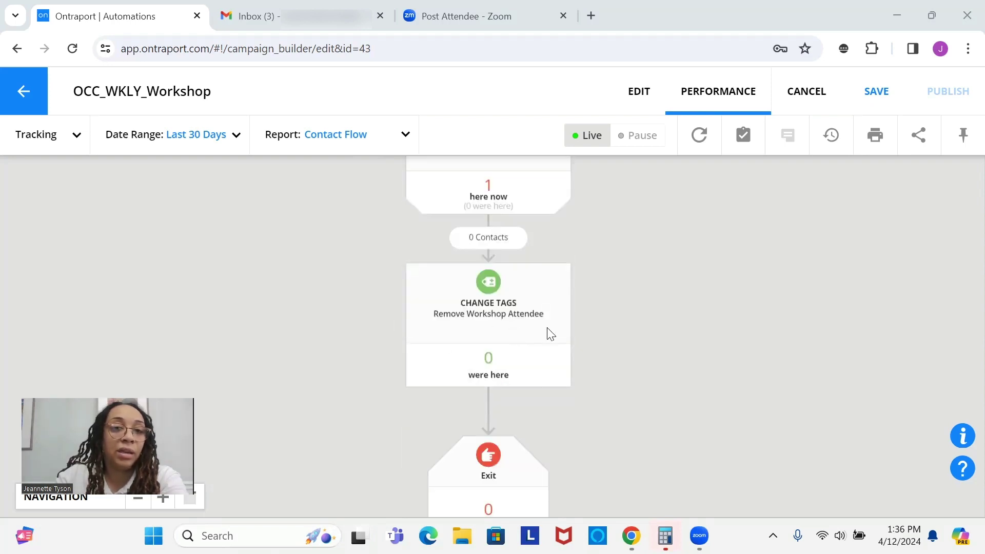
pyautogui.scroll(1, 549, 332)
pyautogui.scroll(2, 549, 333)
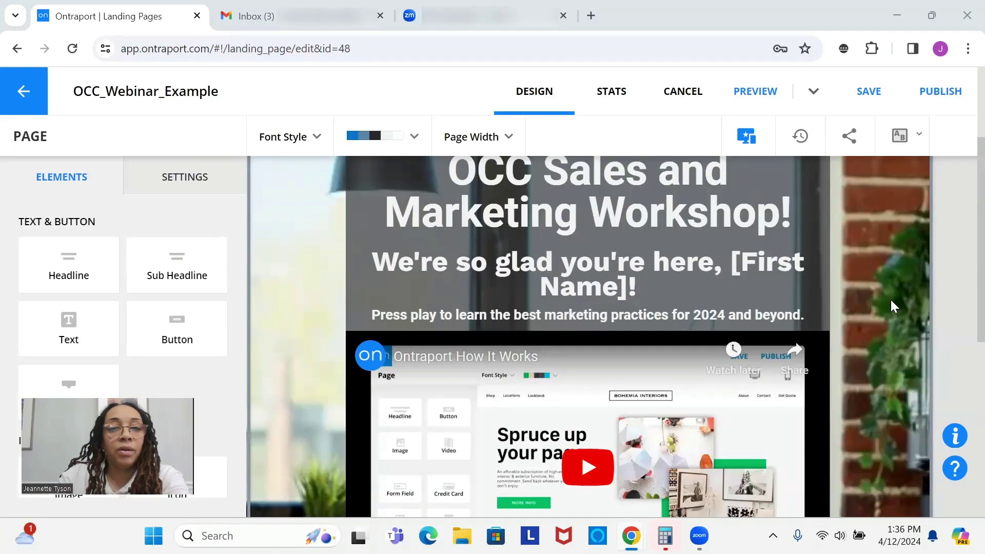
# Review the OCC_Webinar_Example landing page design, including its headline, personalized greeting and embedded workshop video
pyautogui.scroll(-8, 891, 303)
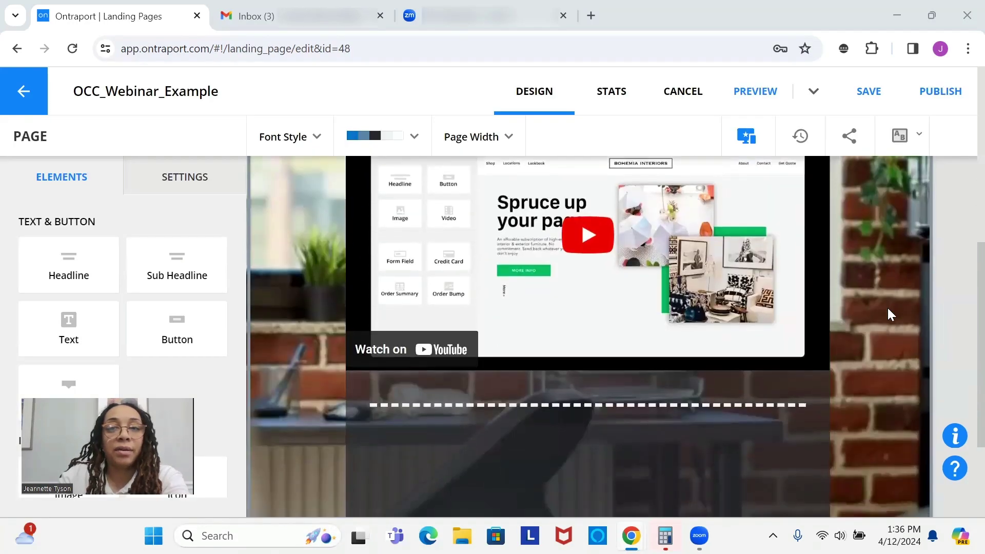
pyautogui.scroll(8, 888, 308)
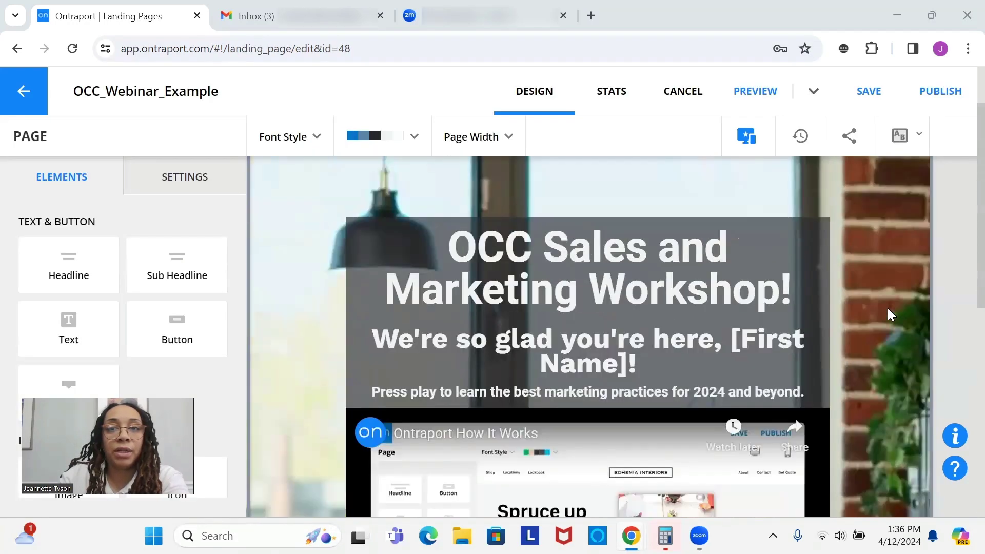
pyautogui.scroll(-5, 888, 308)
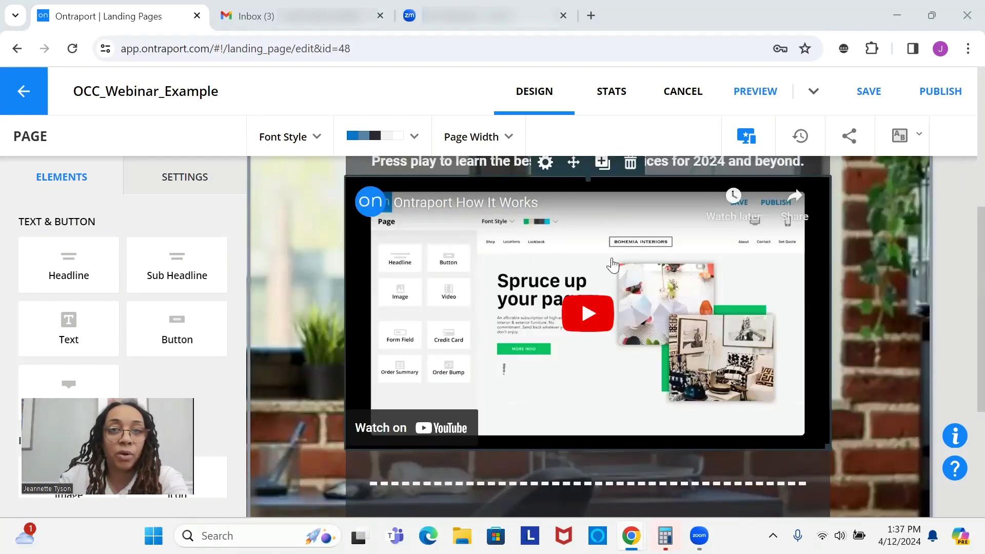
pyautogui.scroll(3, 614, 265)
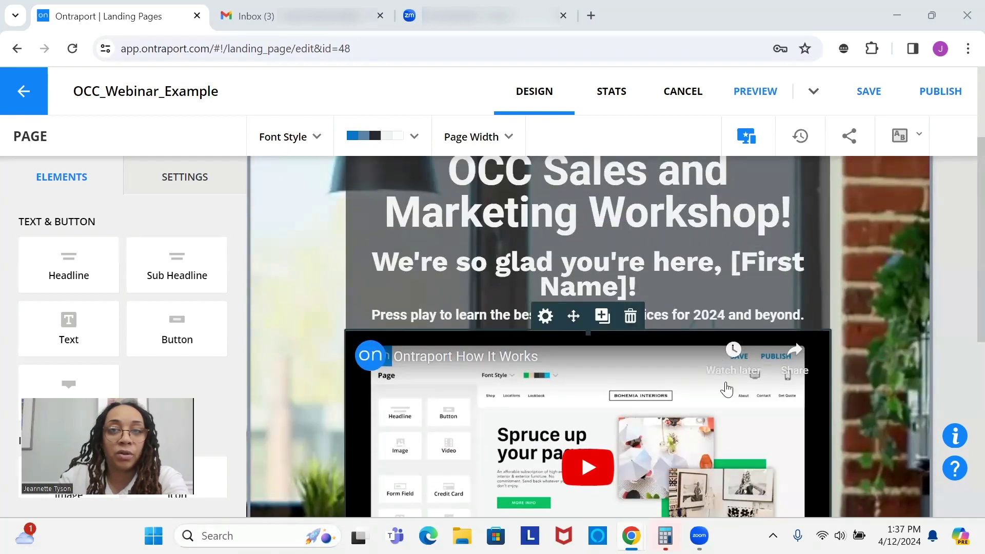
pyautogui.scroll(2, 533, 350)
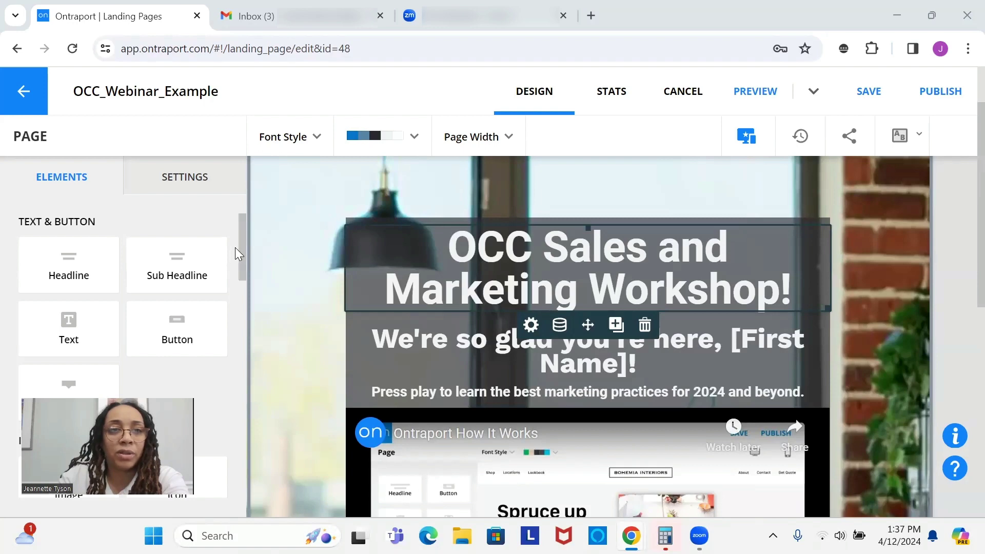
# Check in the page's Display Settings the Workshop Attendee tag condition that limits who sees the page, and save the condition
pyautogui.click(198, 192)
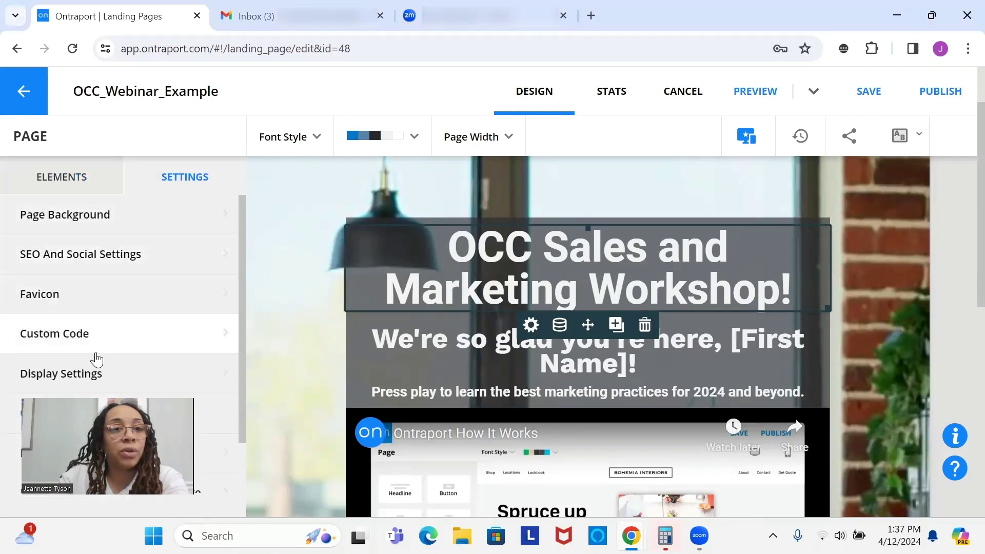
pyautogui.click(125, 376)
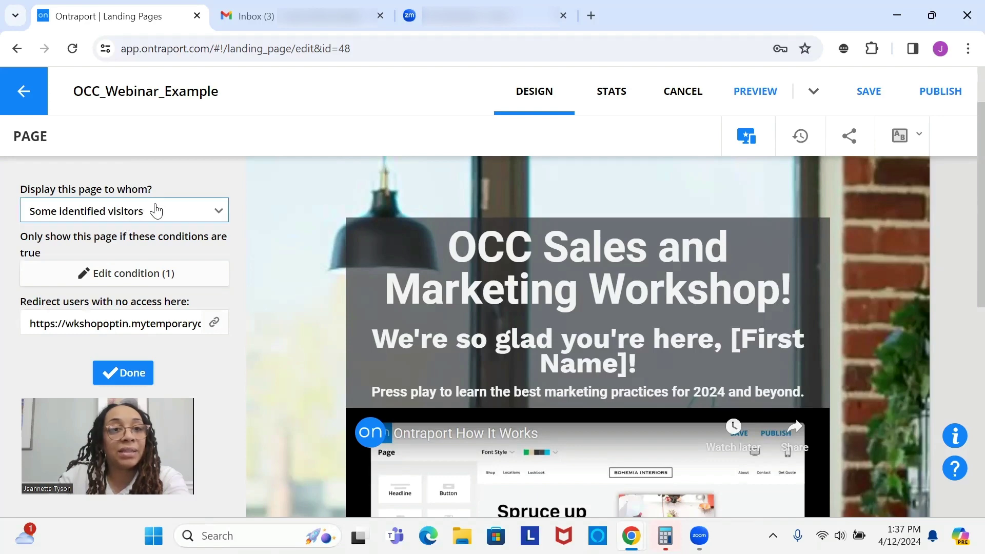
pyautogui.click(114, 276)
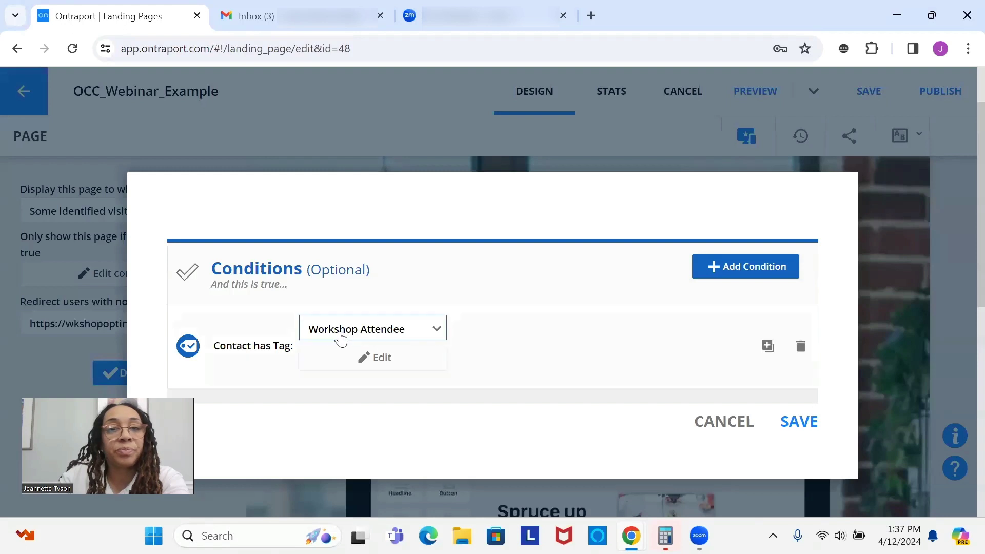
pyautogui.click(798, 422)
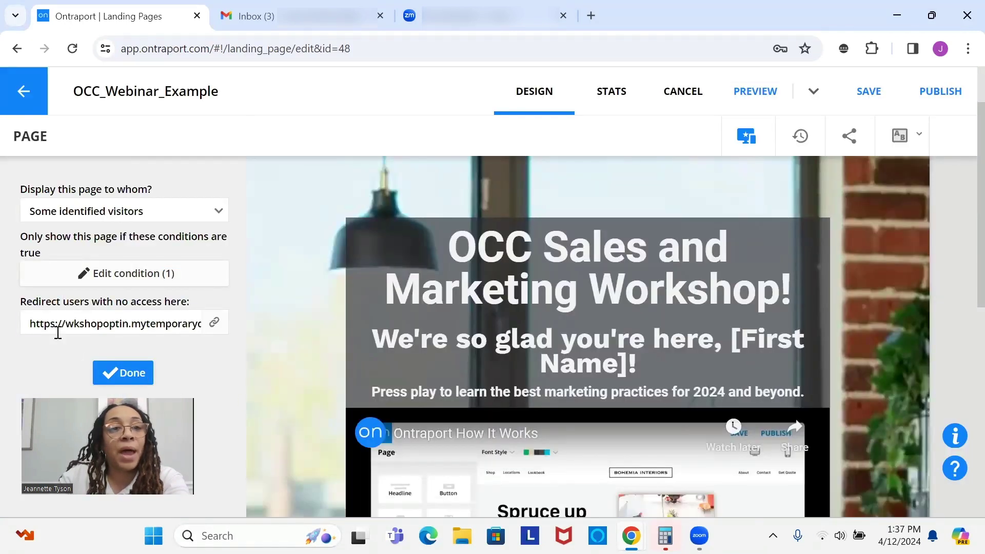
# Inspect the redirect address for visitors without access and confirm the page's display settings
pyautogui.click(29, 330)
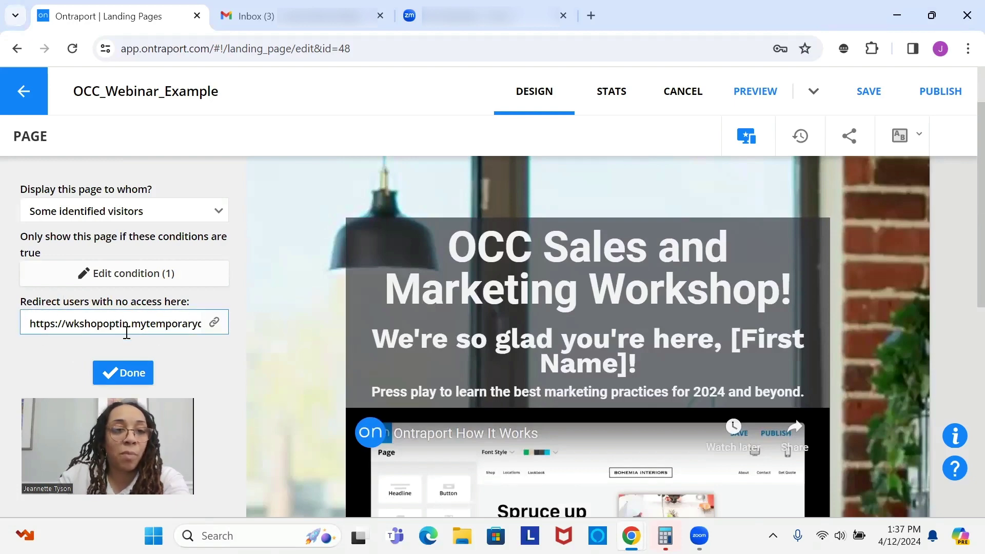
pyautogui.click(128, 374)
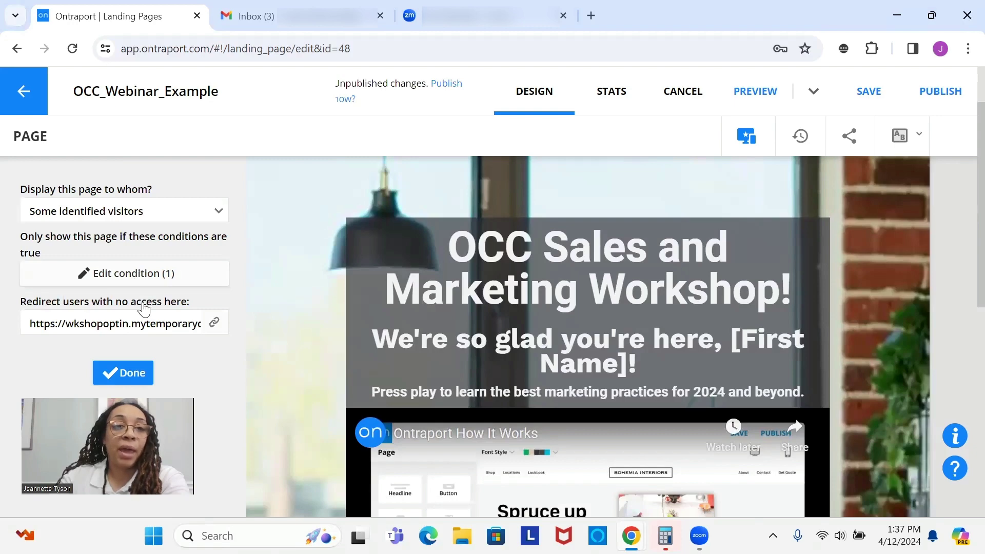
pyautogui.click(145, 320)
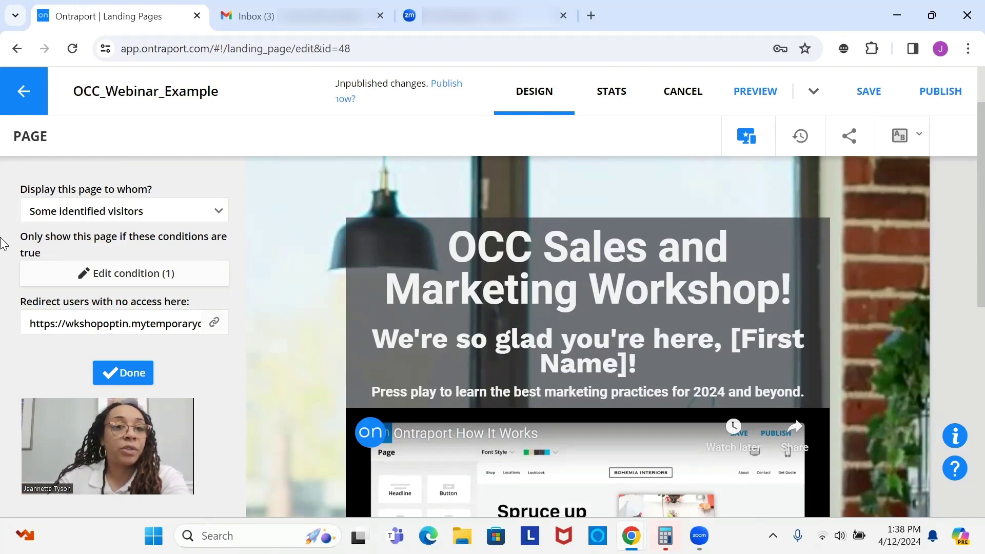
pyautogui.click(128, 378)
# Preview the webinar page, highlight the merged first name in the greeting and look over the video below it
pyautogui.click(742, 92)
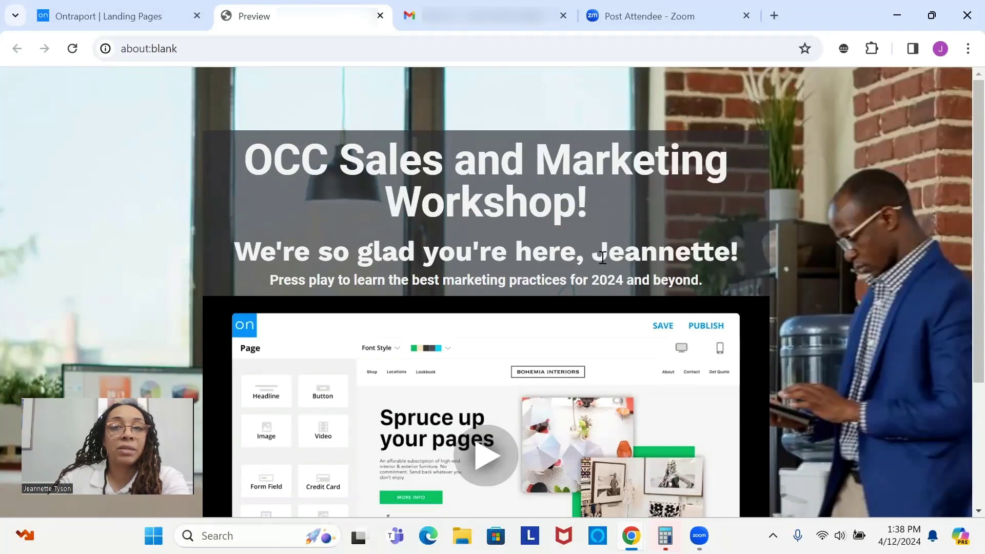
pyautogui.moveTo(595, 254); pyautogui.dragTo(732, 252)
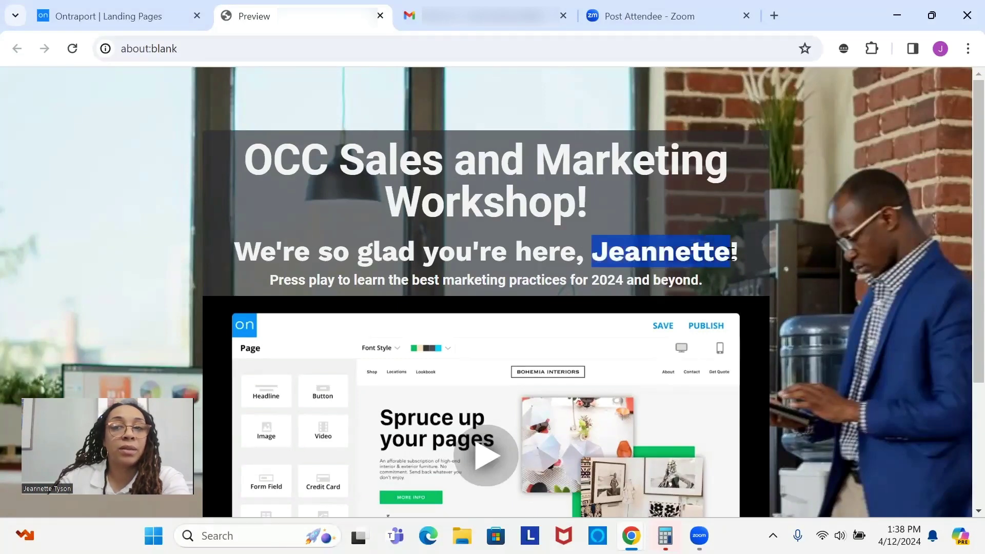
pyautogui.scroll(-3, 341, 312)
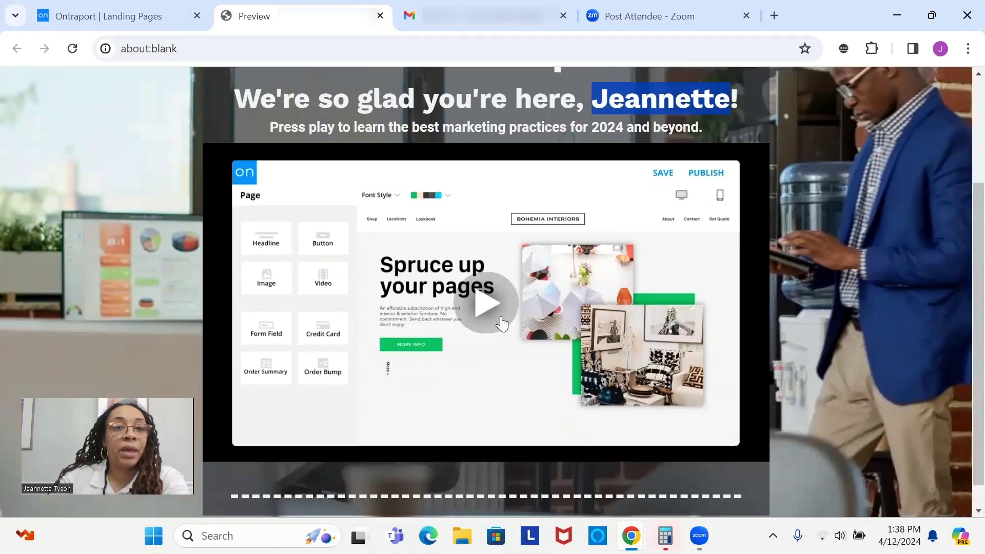
pyautogui.scroll(3, 549, 354)
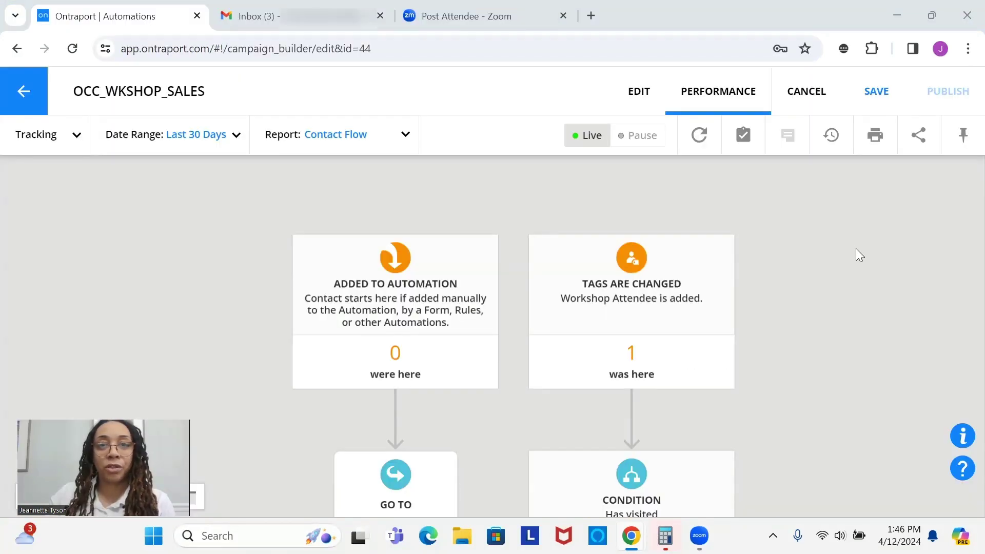
# Examine the OCC_WKSHOP_SALES automation's Workshop Attendee tag trigger and the condition checking visits to the OCC_LP_EXAMPLE_FREEWORKSHOP page
pyautogui.scroll(-3, 788, 292)
pyautogui.scroll(4, 788, 298)
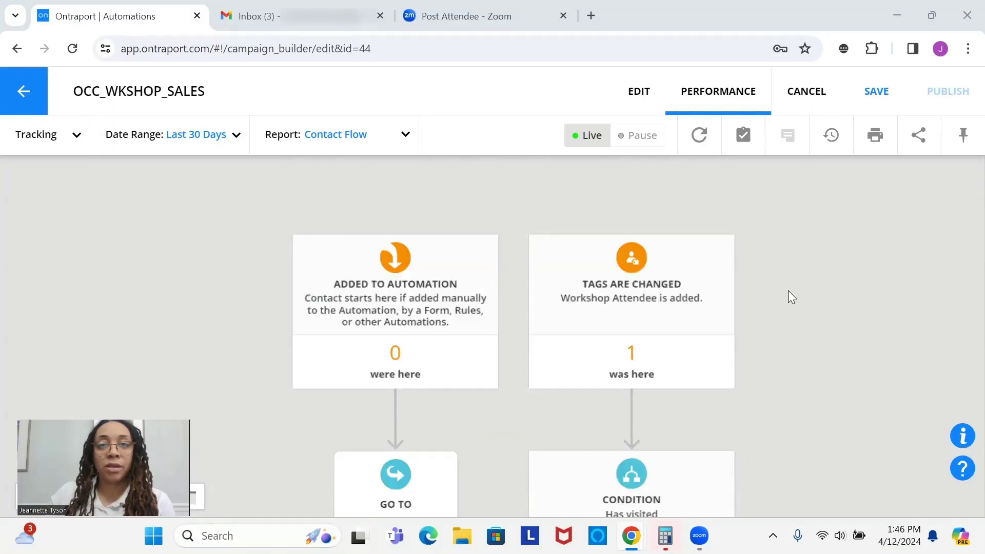
pyautogui.scroll(-2, 788, 298)
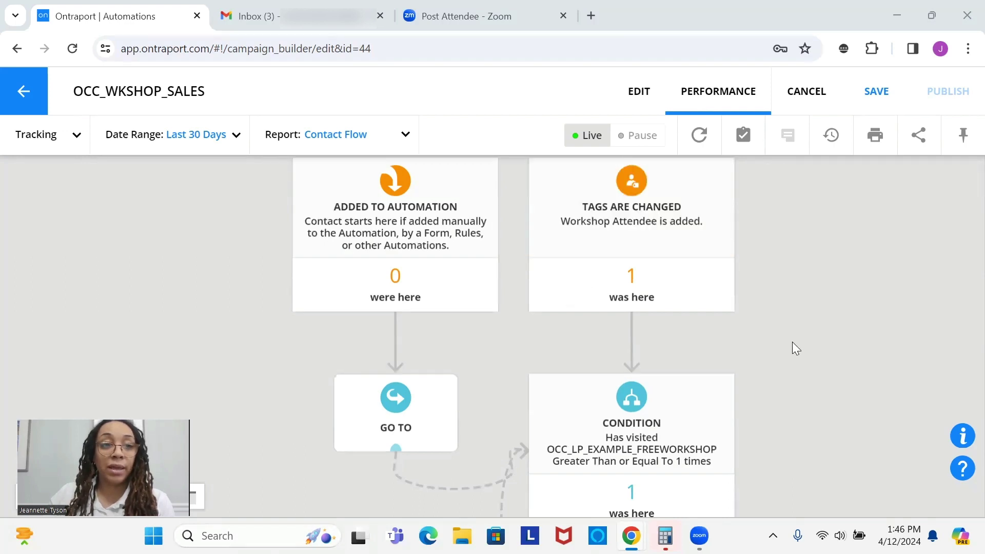
pyautogui.scroll(-1, 819, 347)
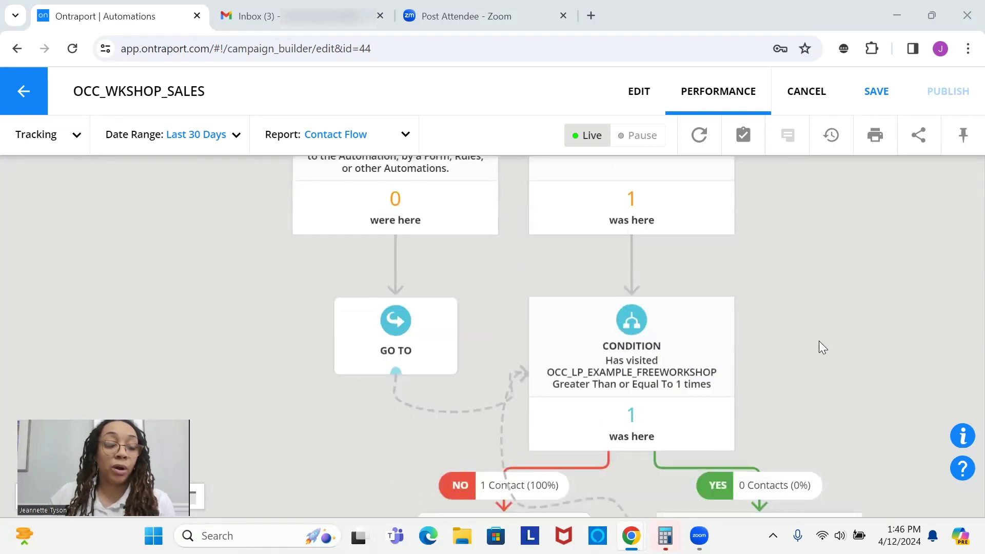
pyautogui.scroll(-3, 819, 342)
pyautogui.scroll(3, 820, 341)
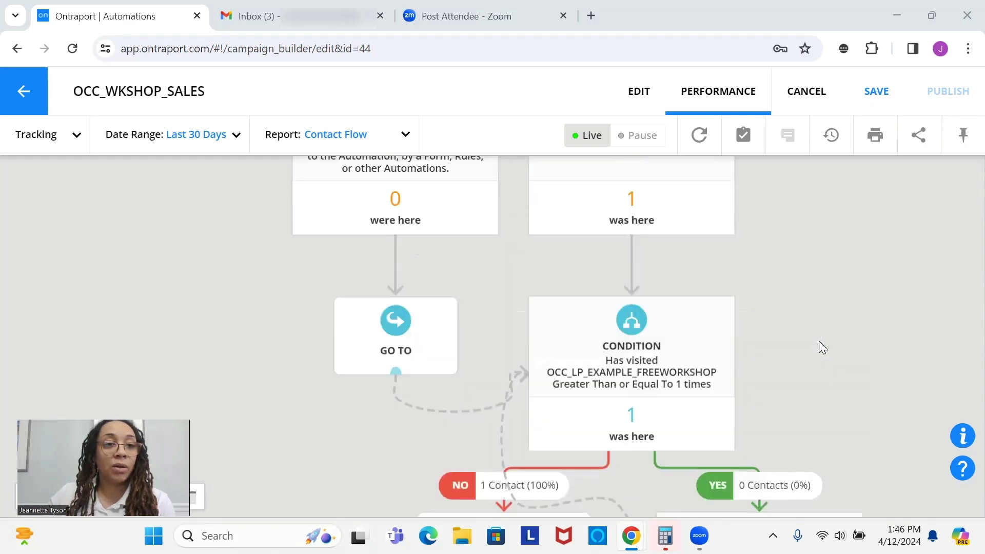
pyautogui.scroll(3, 820, 343)
pyautogui.scroll(-2, 819, 343)
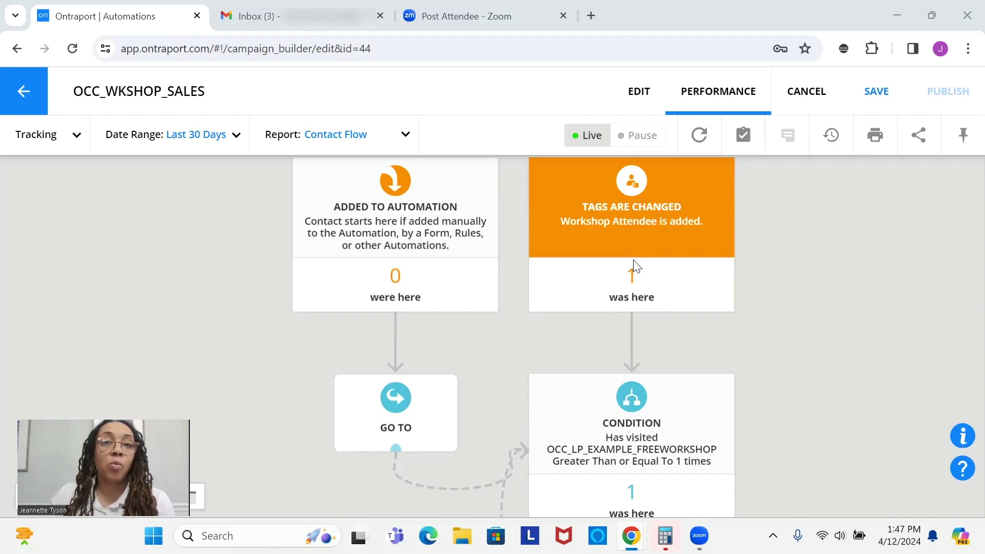
pyautogui.scroll(-2, 634, 256)
pyautogui.scroll(-2, 638, 296)
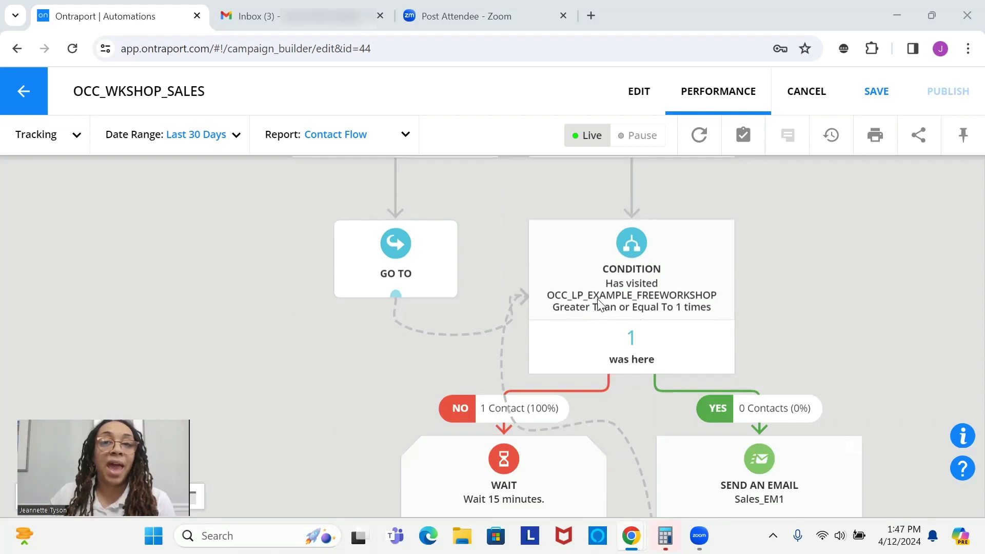
# Compare the condition's No branch, with its wait and Go To loop, against the Yes branch that sends Sales_EM1
pyautogui.scroll(-2, 640, 313)
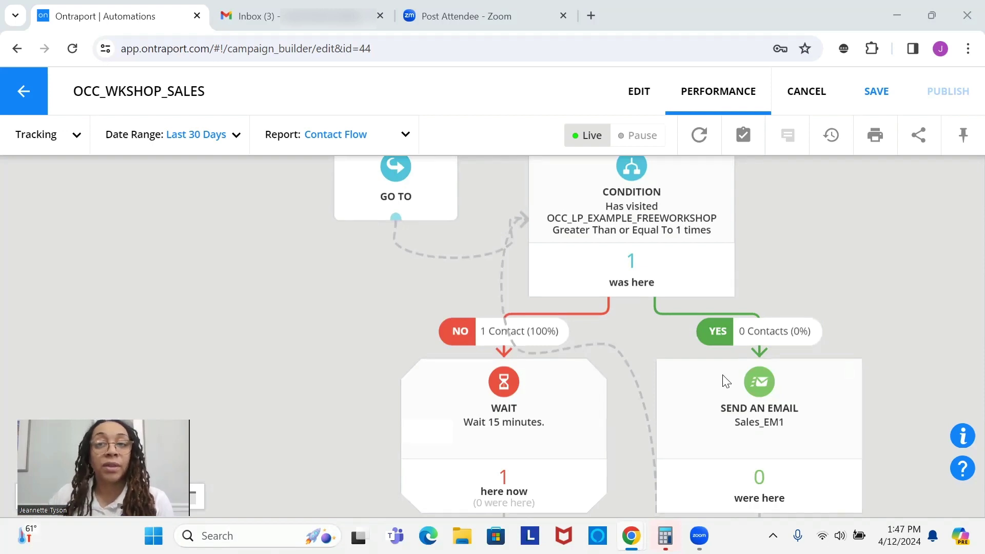
pyautogui.scroll(-3, 724, 377)
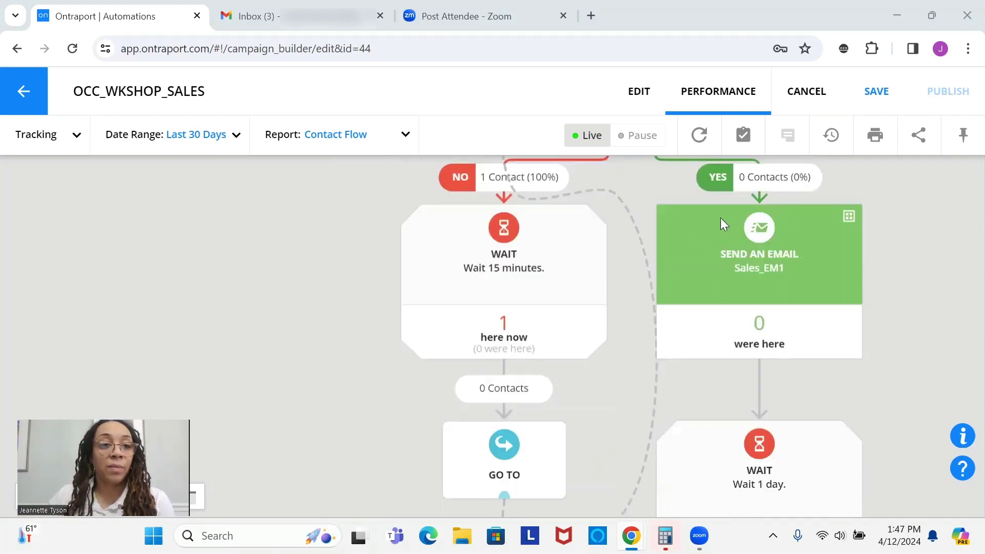
pyautogui.scroll(1, 759, 312)
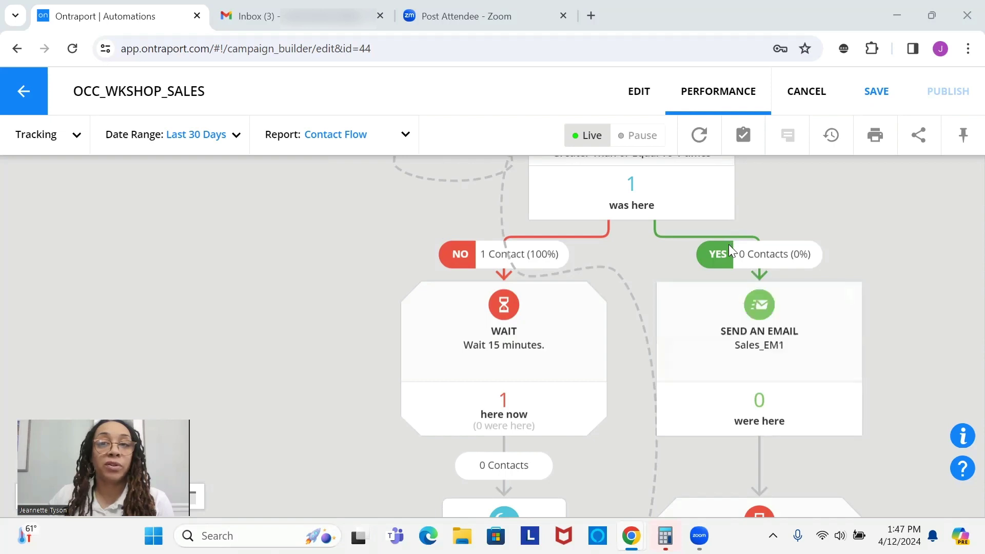
pyautogui.scroll(1, 764, 316)
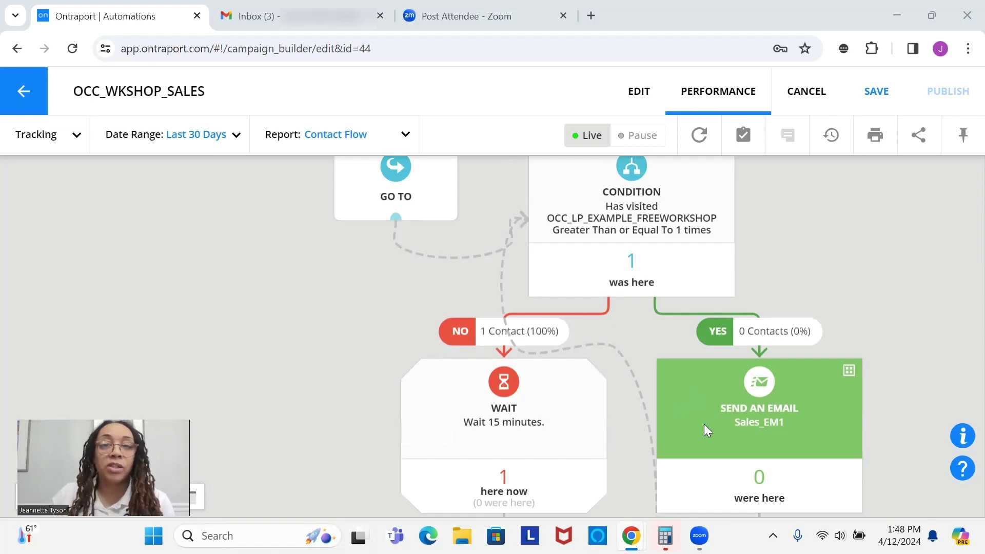
pyautogui.scroll(-2, 705, 425)
pyautogui.scroll(-2, 750, 342)
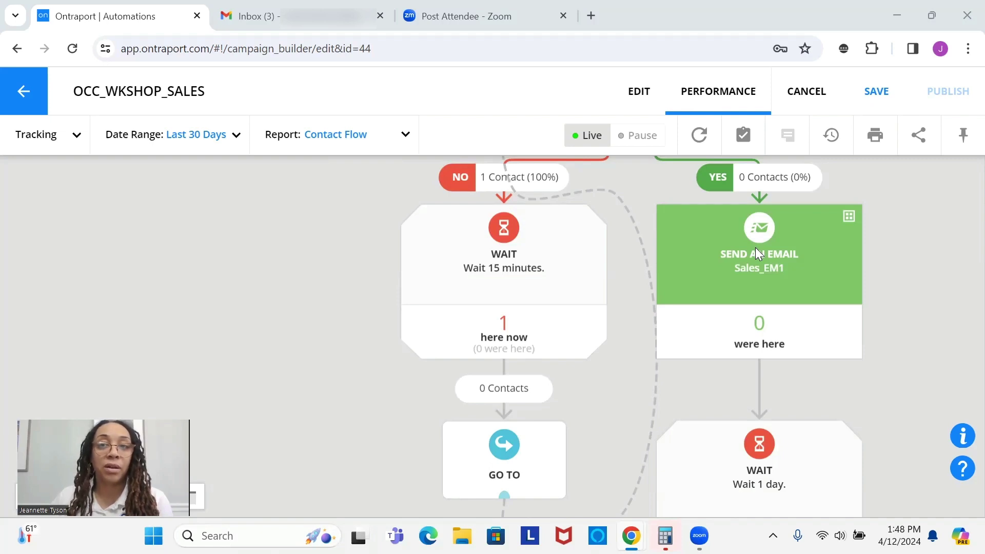
pyautogui.scroll(-2, 834, 308)
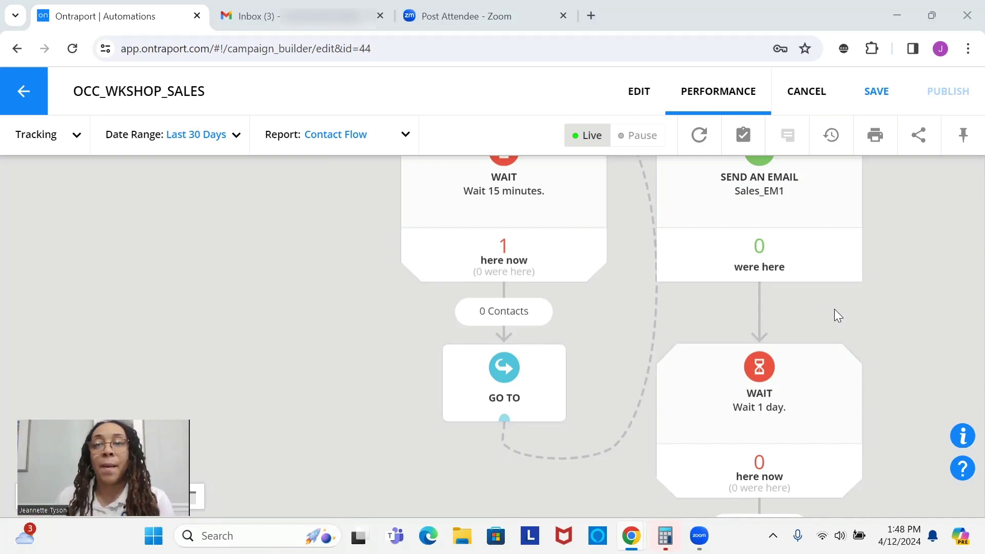
# Follow the Yes branch from the Sales_EM1 email through the one-day wait to the Sales_EM2 email
pyautogui.scroll(-10, 835, 309)
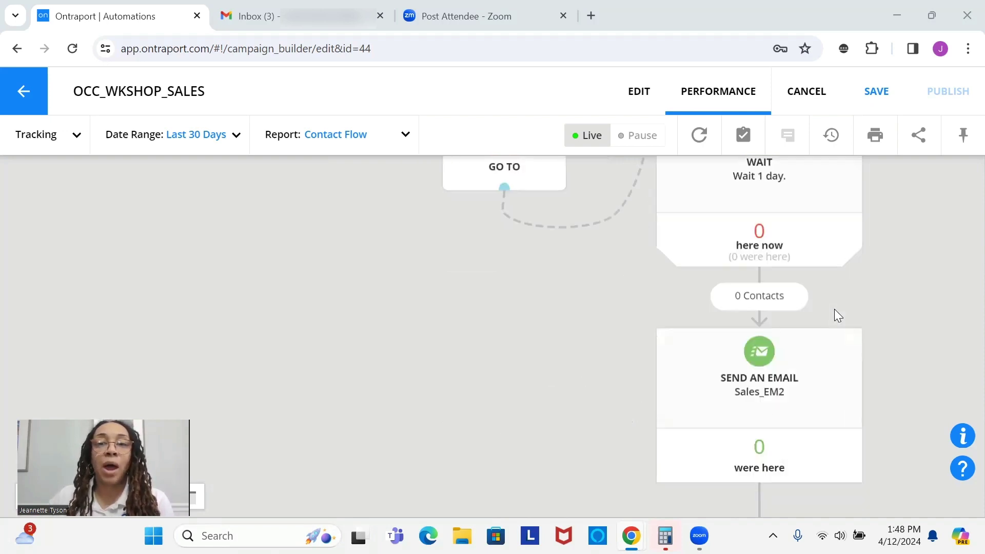
pyautogui.scroll(-4, 777, 259)
pyautogui.scroll(9, 777, 260)
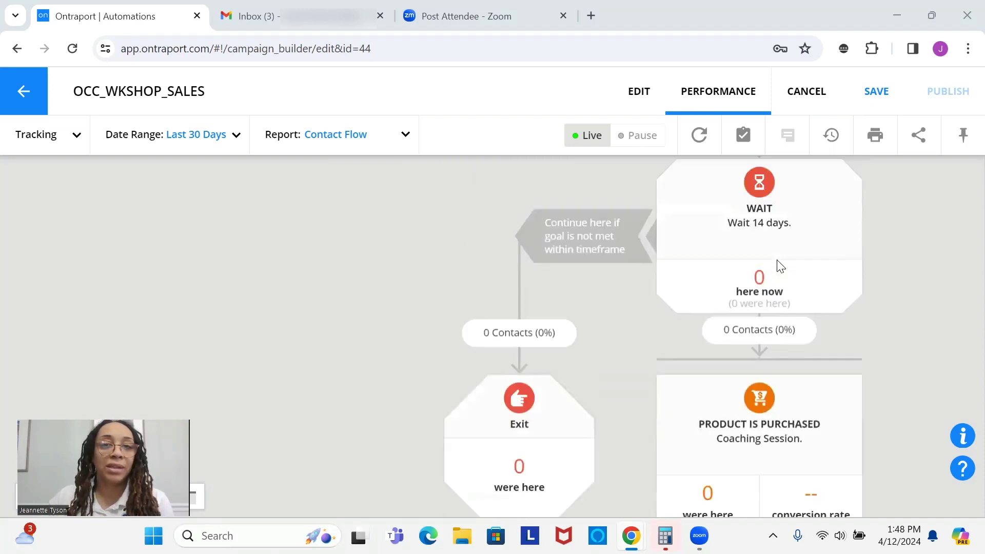
pyautogui.scroll(6, 725, 226)
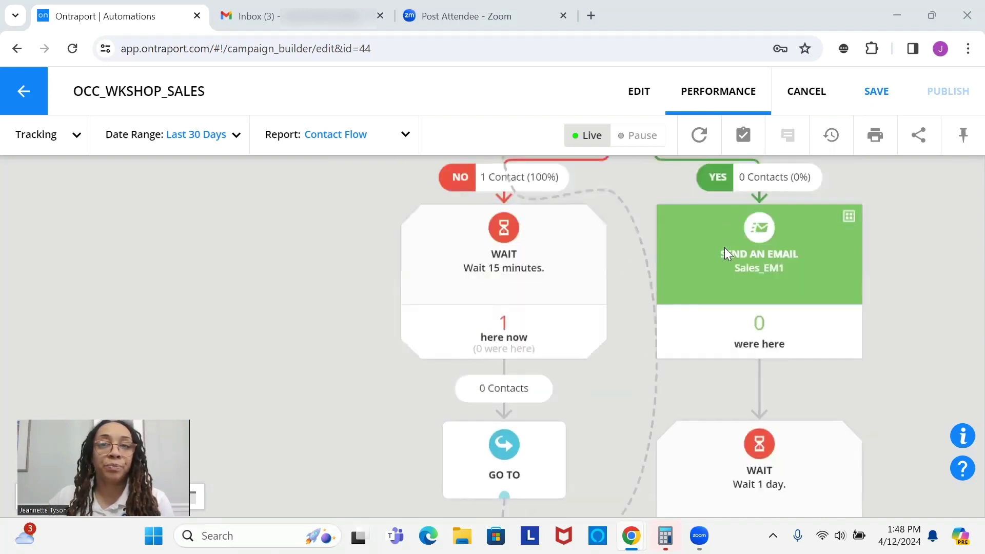
pyautogui.scroll(-9, 719, 315)
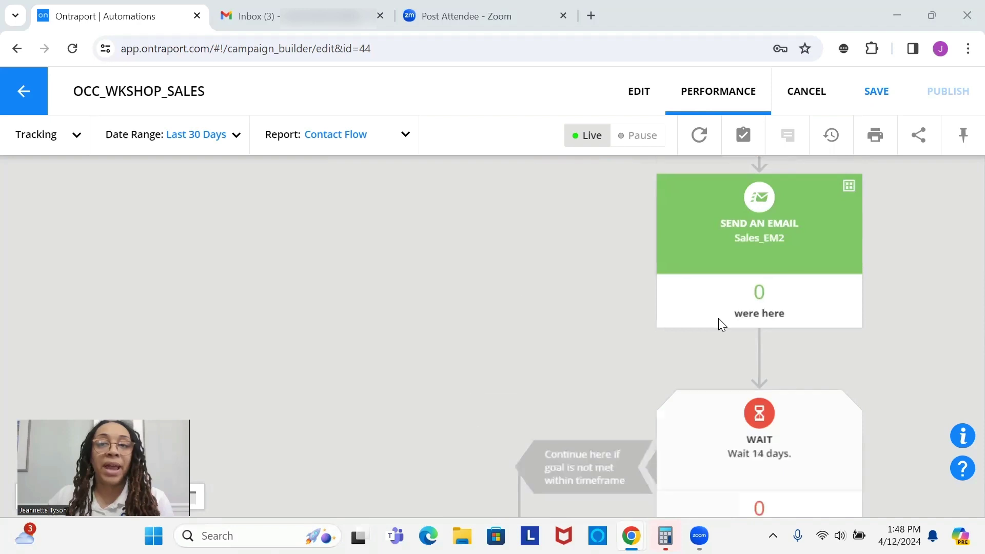
pyautogui.scroll(-3, 718, 320)
pyautogui.scroll(4, 719, 323)
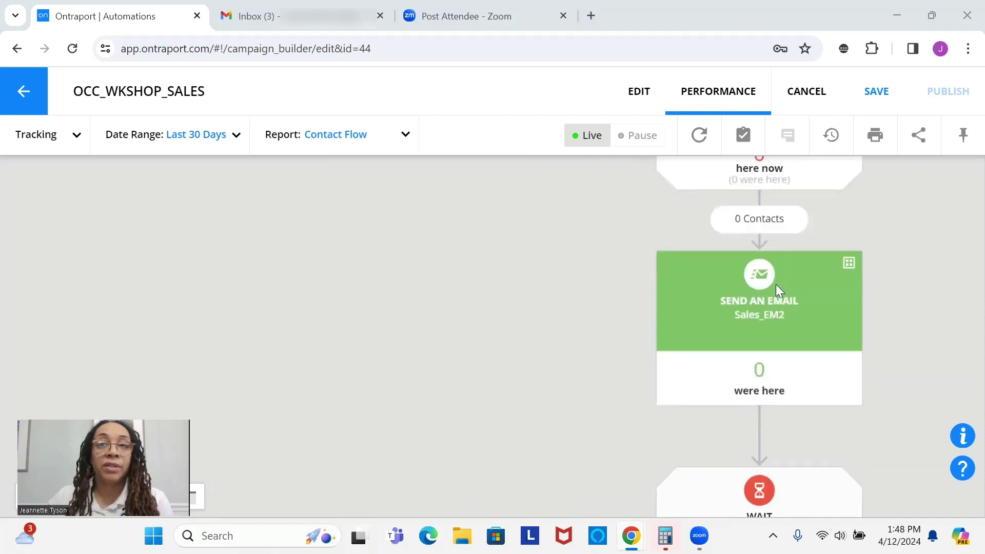
pyautogui.scroll(-4, 747, 327)
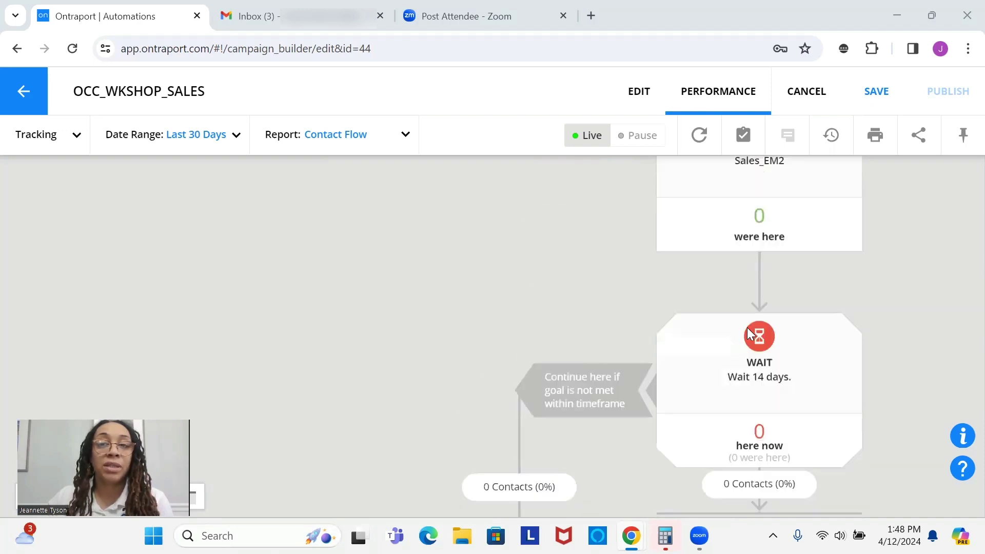
# Examine the 14-day wait after Sales_EM2, the Coaching Session purchase goal and the exits for buyers and non-buyers
pyautogui.scroll(-3, 745, 350)
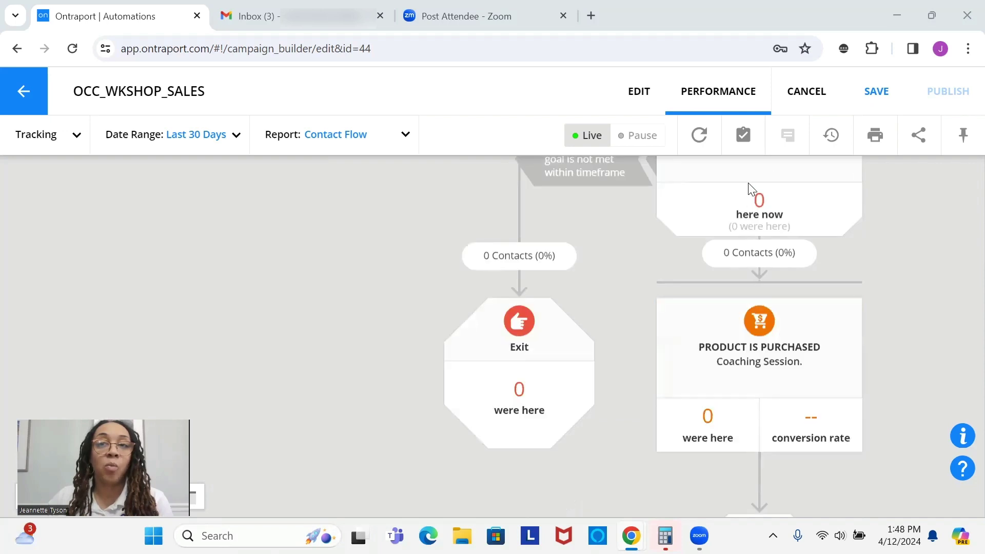
pyautogui.scroll(2, 739, 393)
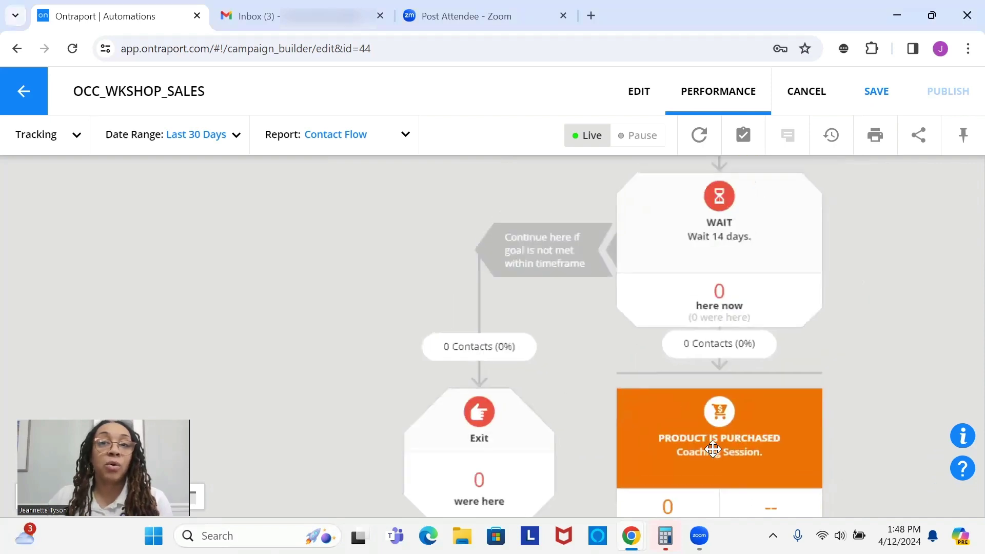
pyautogui.scroll(-1, 716, 410)
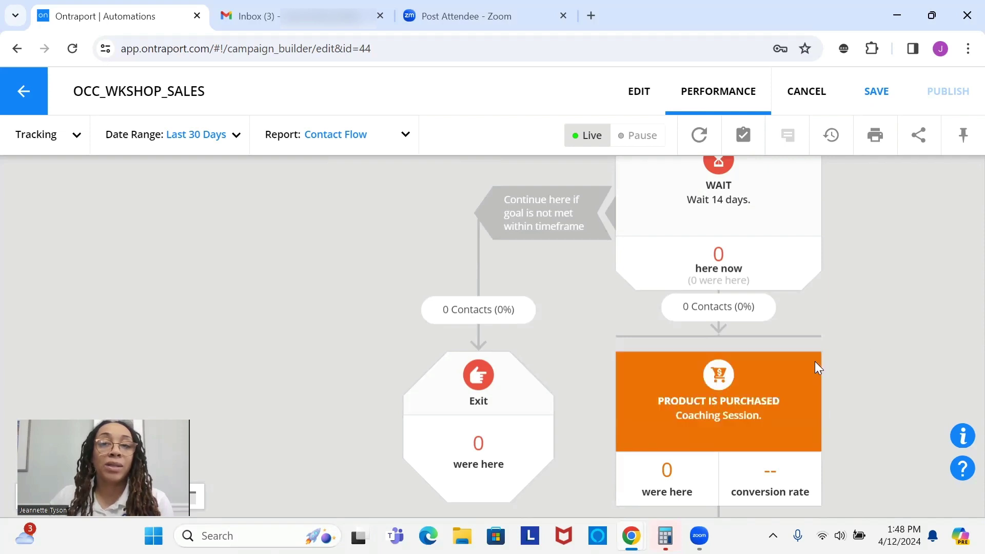
pyautogui.scroll(-3, 751, 420)
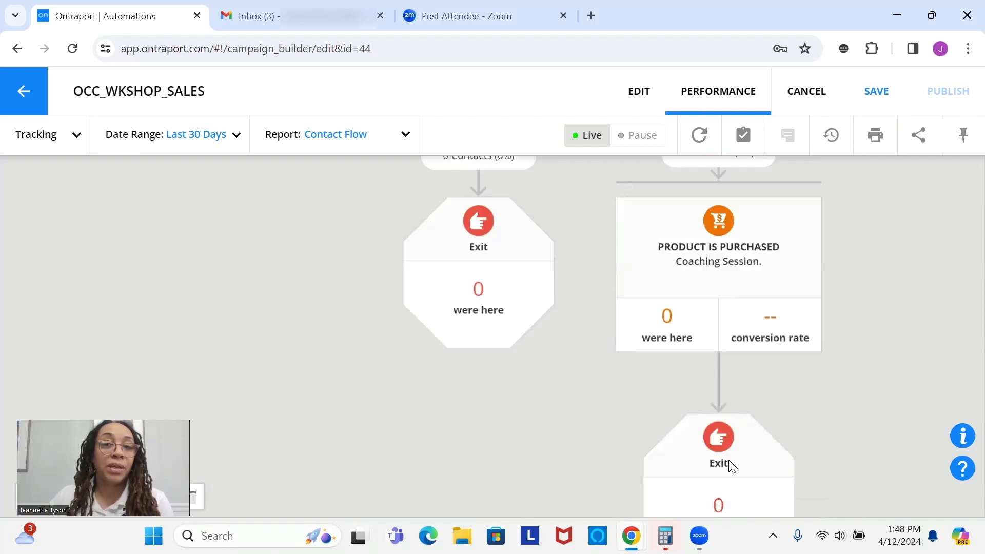
pyautogui.scroll(3, 738, 377)
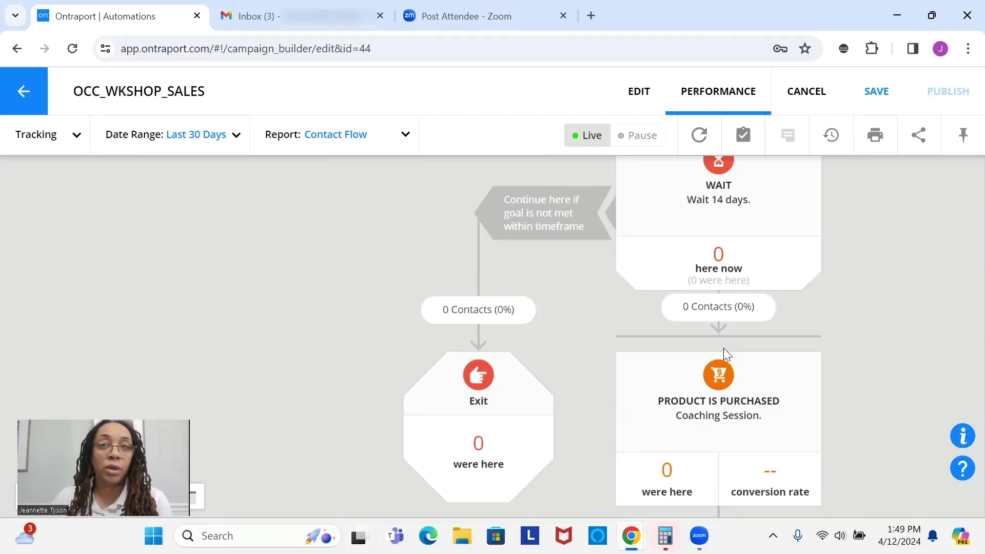
pyautogui.scroll(2, 715, 351)
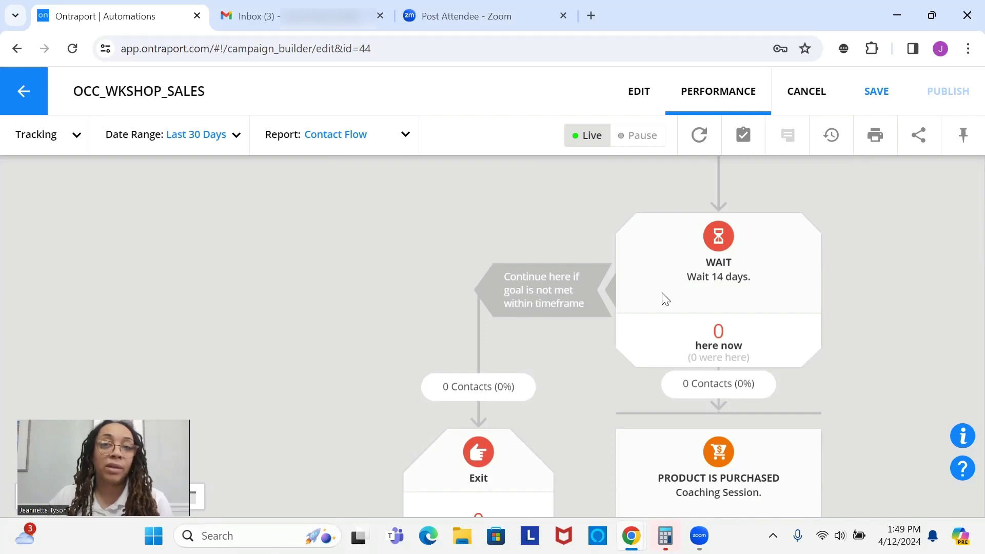
pyautogui.scroll(4, 741, 312)
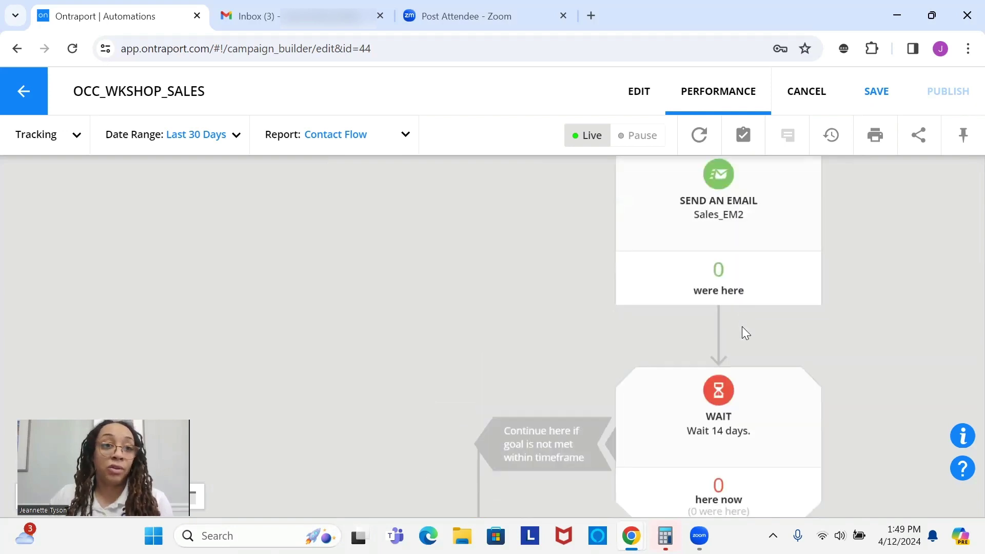
pyautogui.scroll(-4, 695, 394)
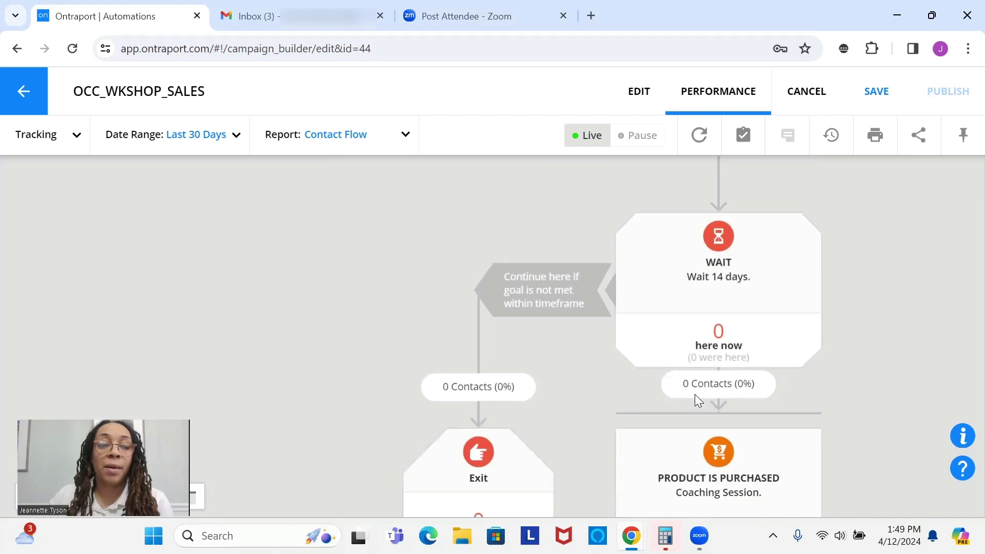
pyautogui.scroll(3, 695, 394)
pyautogui.scroll(-3, 694, 394)
pyautogui.scroll(-5, 695, 394)
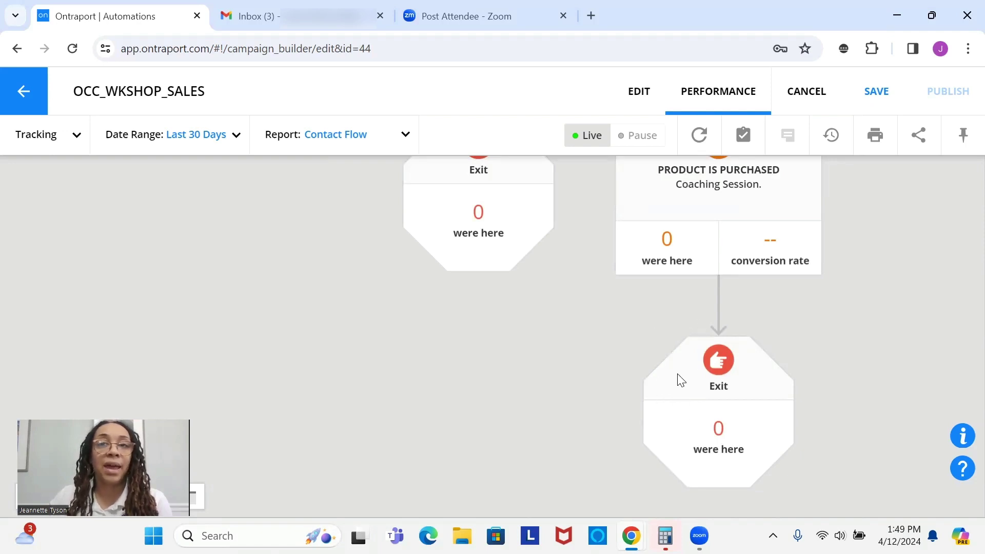
pyautogui.scroll(3, 678, 380)
pyautogui.scroll(2, 678, 378)
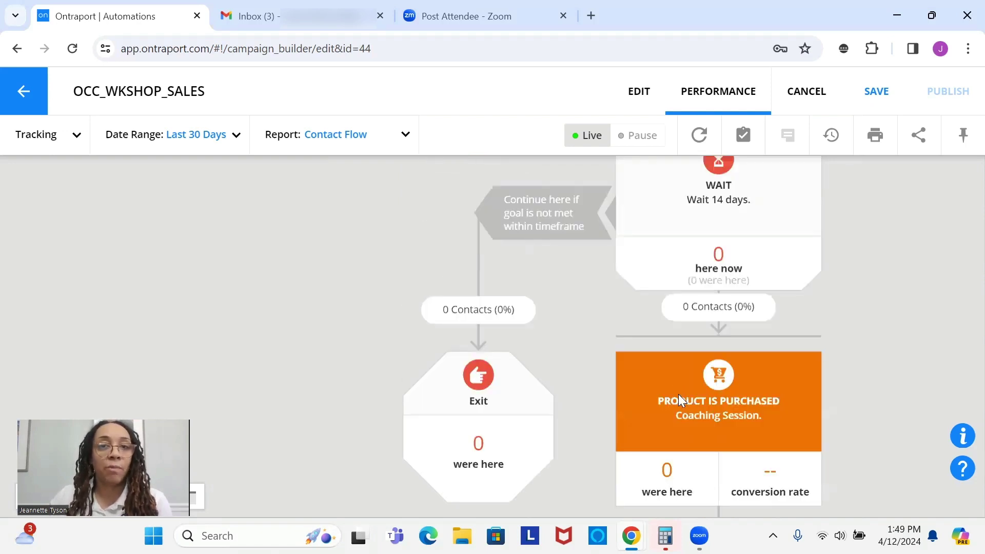
# Review the whole sales flow once more, from the tag trigger and visit condition through both sales emails to the 14-day wait
pyautogui.scroll(3, 678, 394)
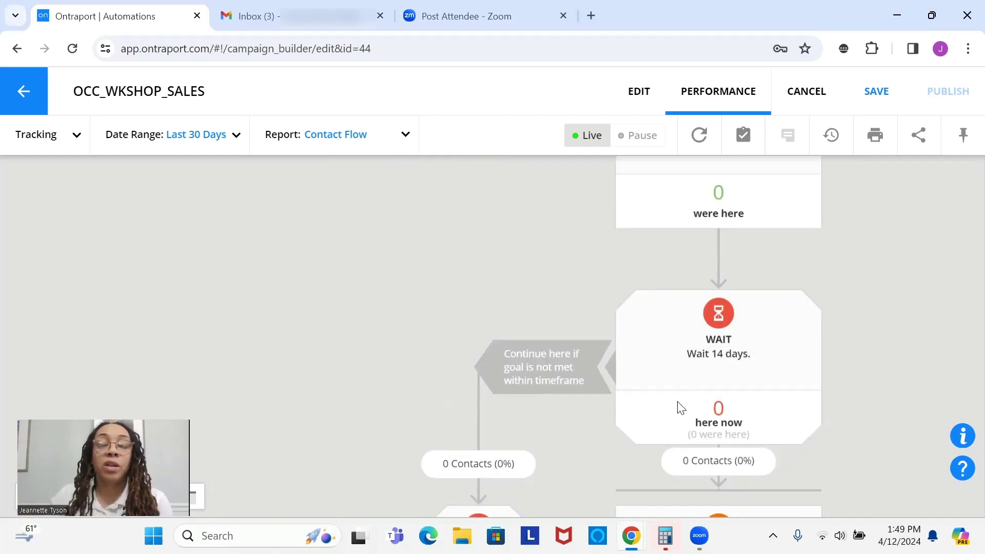
pyautogui.scroll(-4, 739, 463)
pyautogui.scroll(10, 740, 461)
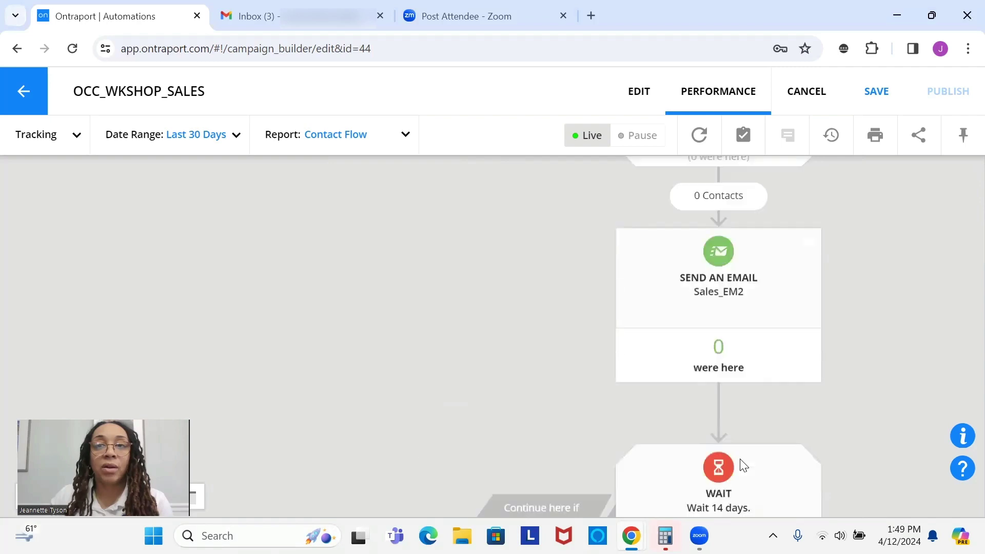
pyautogui.scroll(4, 740, 465)
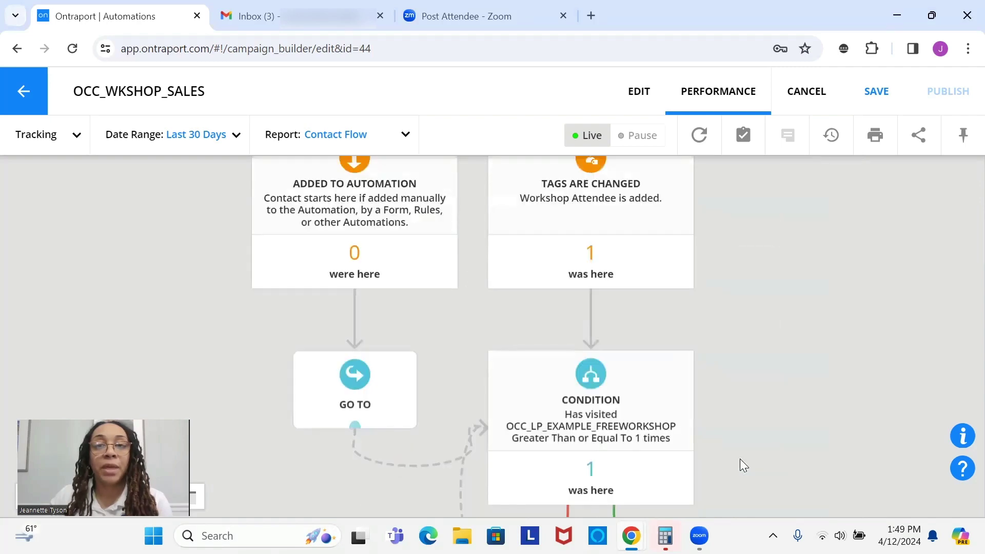
pyautogui.scroll(-8, 738, 458)
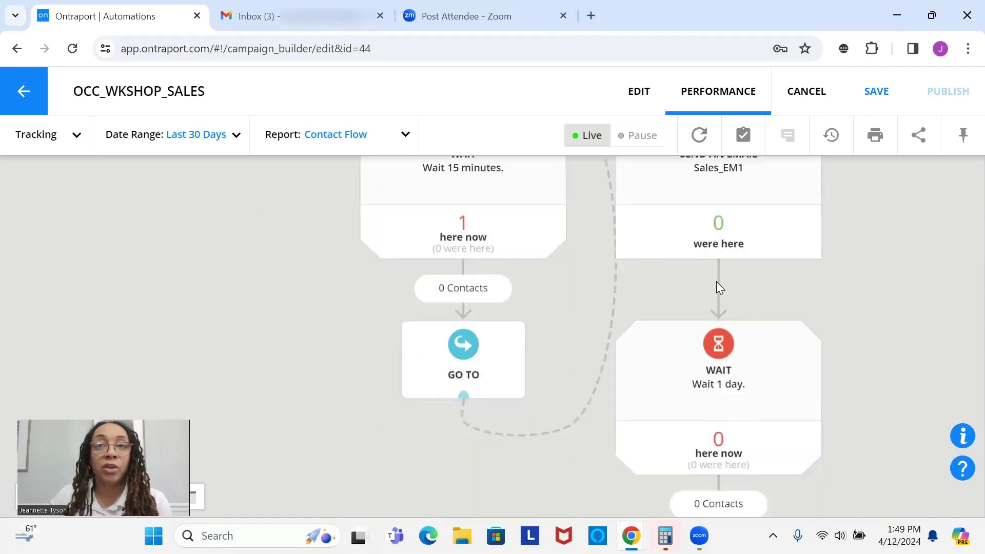
pyautogui.scroll(1, 716, 278)
pyautogui.scroll(-9, 716, 287)
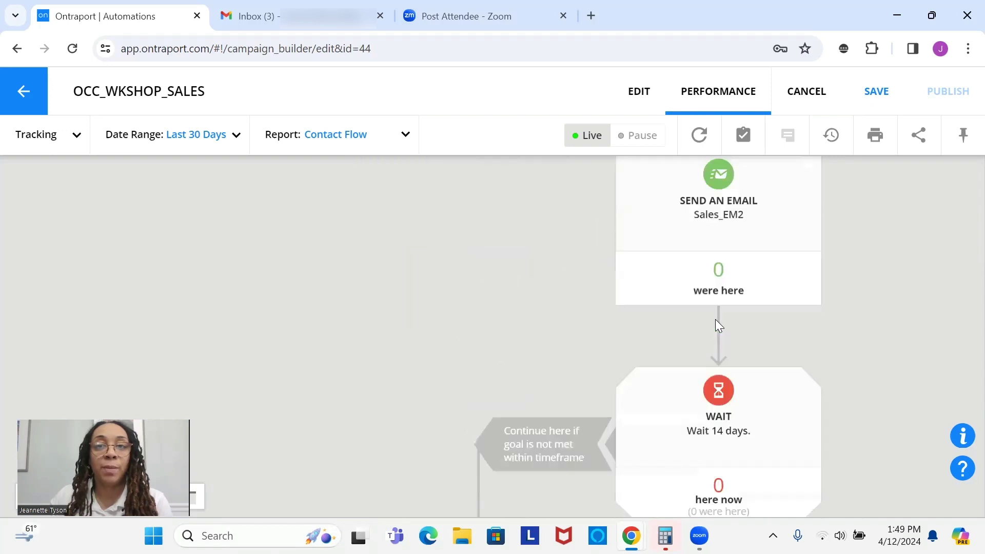
pyautogui.scroll(-7, 716, 325)
pyautogui.scroll(10, 717, 325)
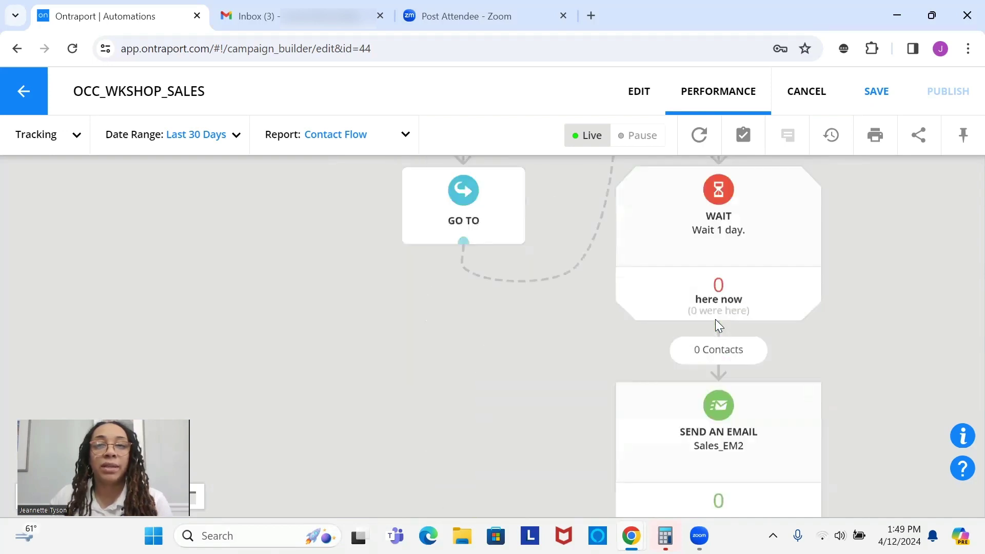
pyautogui.scroll(6, 715, 319)
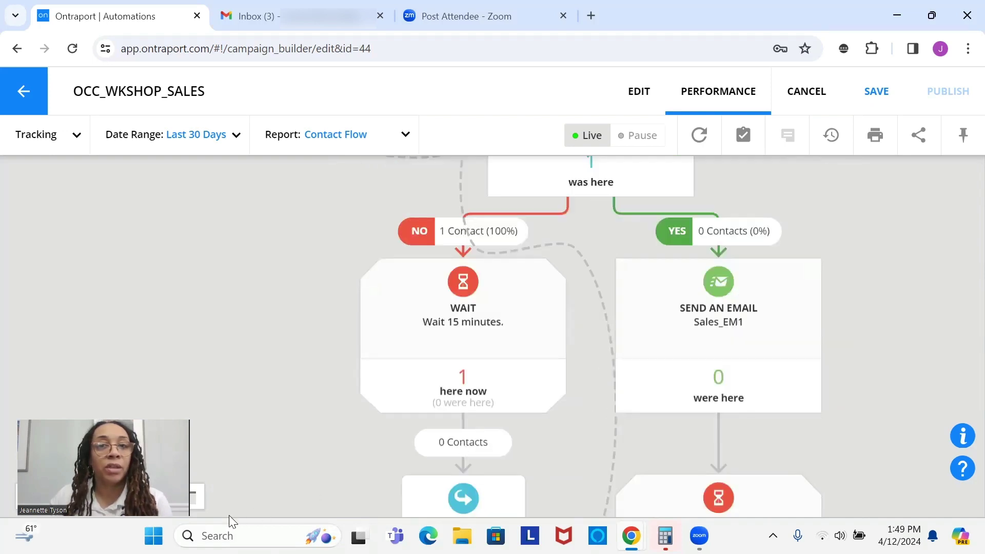
# Revisit the Workshop Attendee tag trigger and the OCC_LP_EXAMPLE_FREEWORKSHOP visit condition at the start of the sales automation
pyautogui.scroll(6, 610, 412)
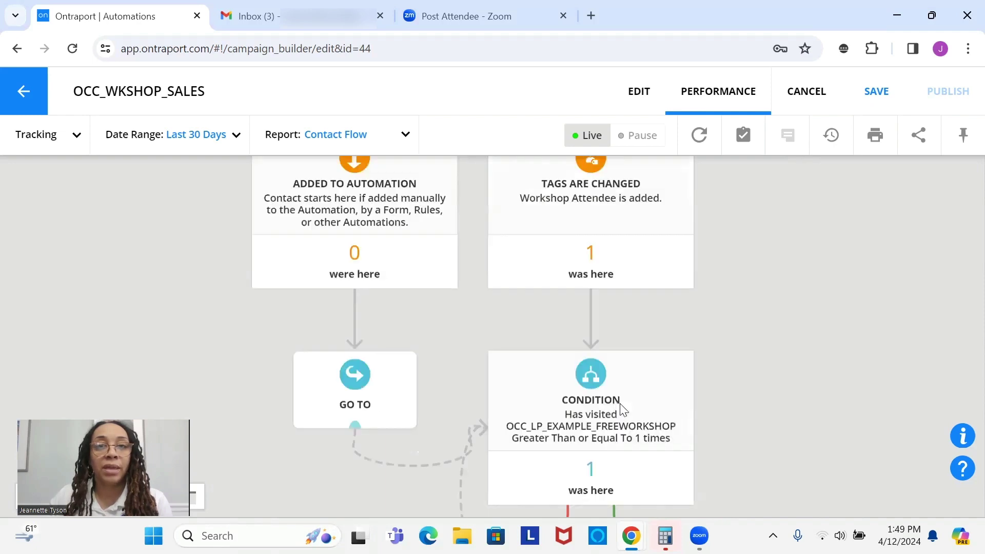
pyautogui.scroll(3, 621, 409)
pyautogui.scroll(-3, 620, 409)
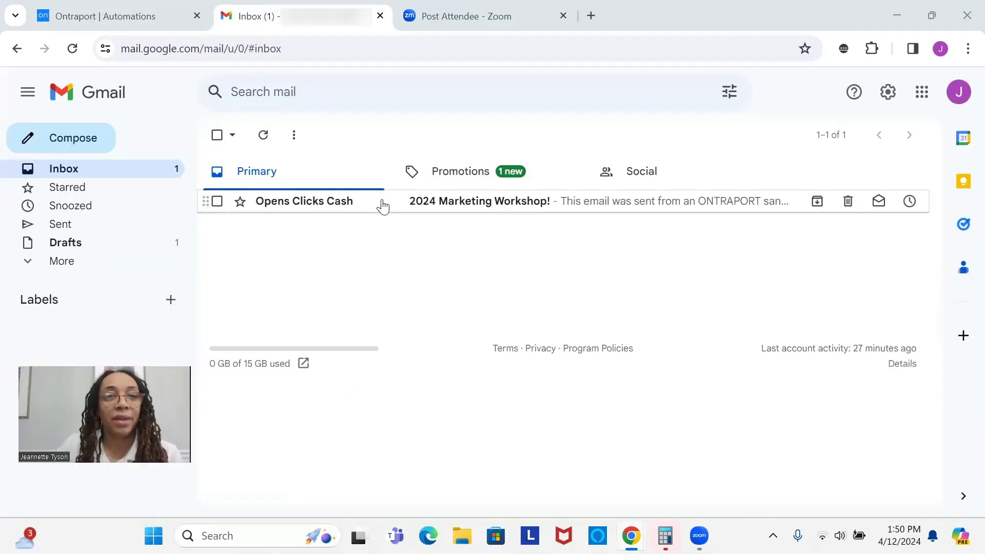
# Switch to the Gmail inbox and read the "2024 Marketing Workshop!" email from Opens Clicks Cash through to its sign-off
pyautogui.click(412, 210)
pyautogui.scroll(-2, 559, 287)
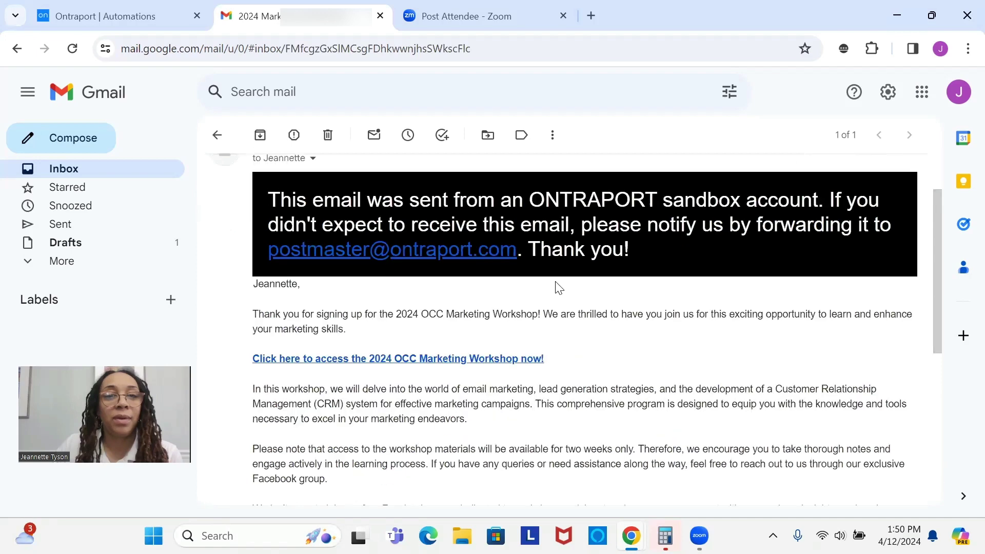
pyautogui.scroll(-2, 558, 287)
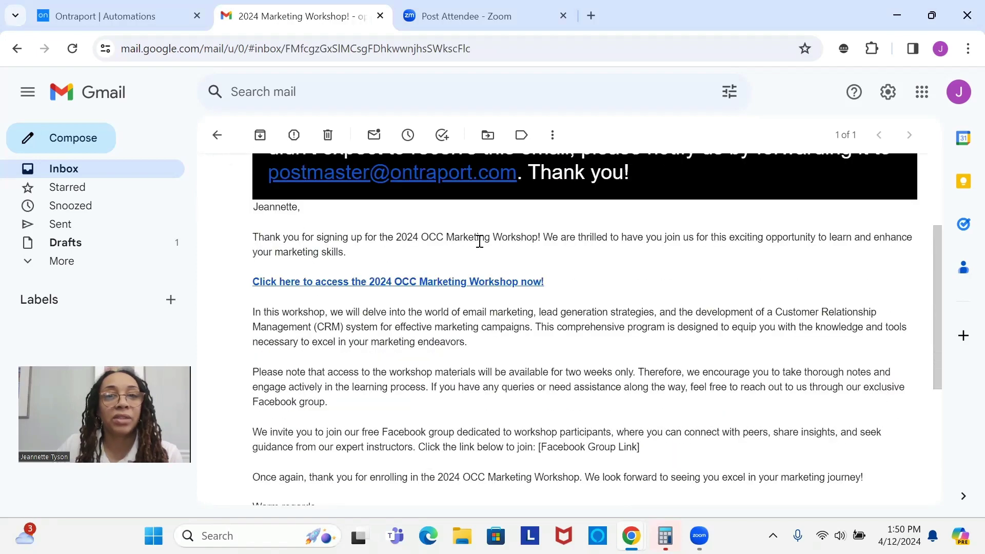
pyautogui.scroll(-2, 570, 254)
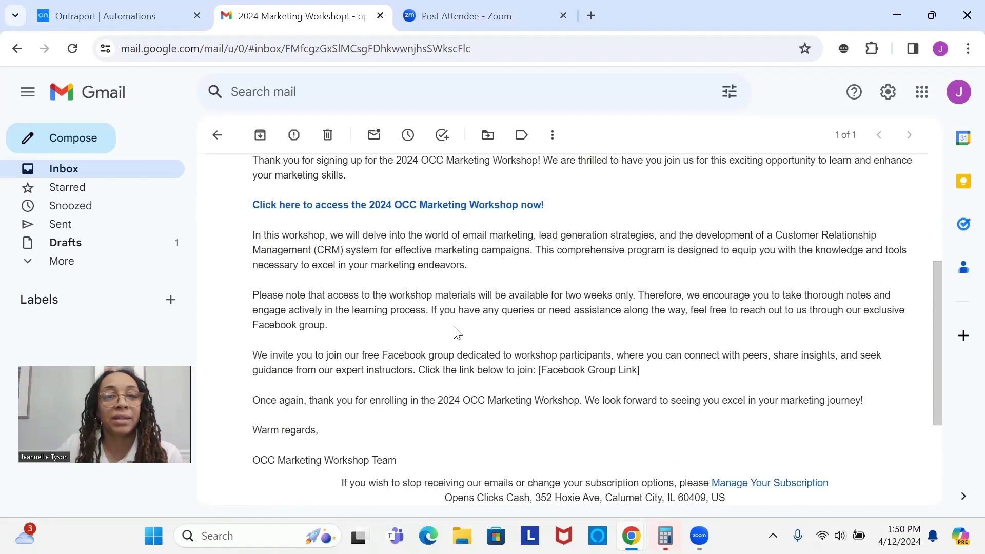
pyautogui.scroll(-1, 452, 349)
pyautogui.scroll(1, 462, 367)
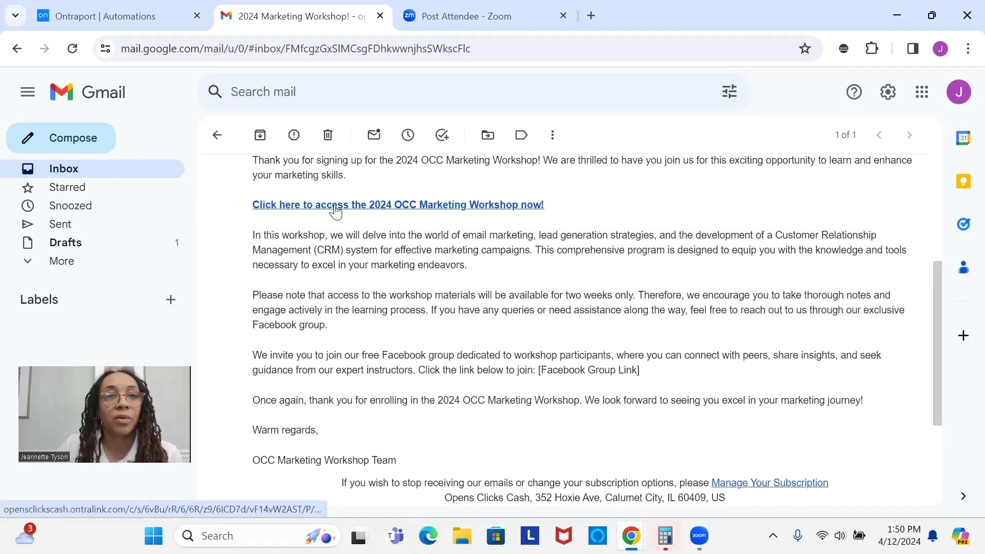
# Follow the email's workshop access link and review the personalized OCC Sales and Marketing Workshop page and its video, closing the page when done
pyautogui.click(337, 208)
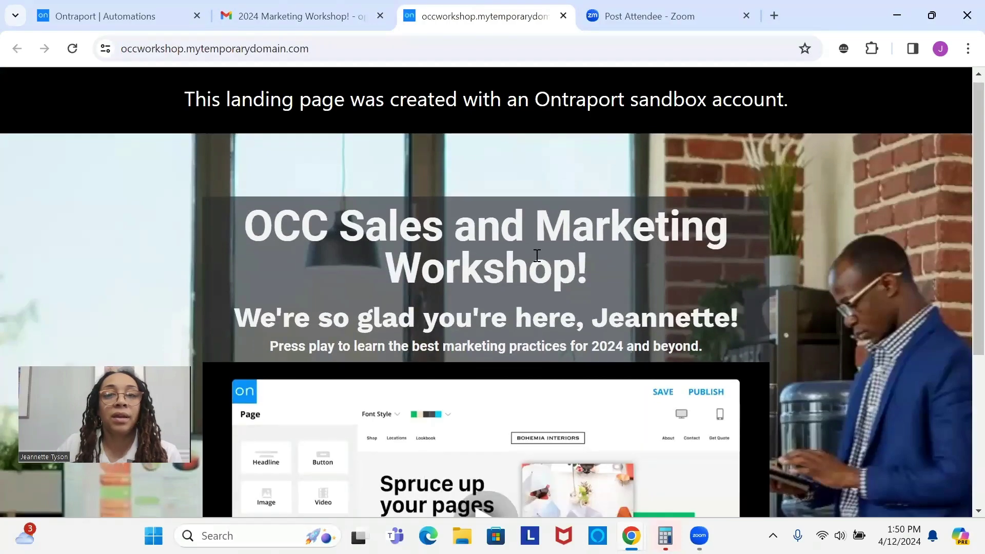
pyautogui.scroll(-5, 536, 255)
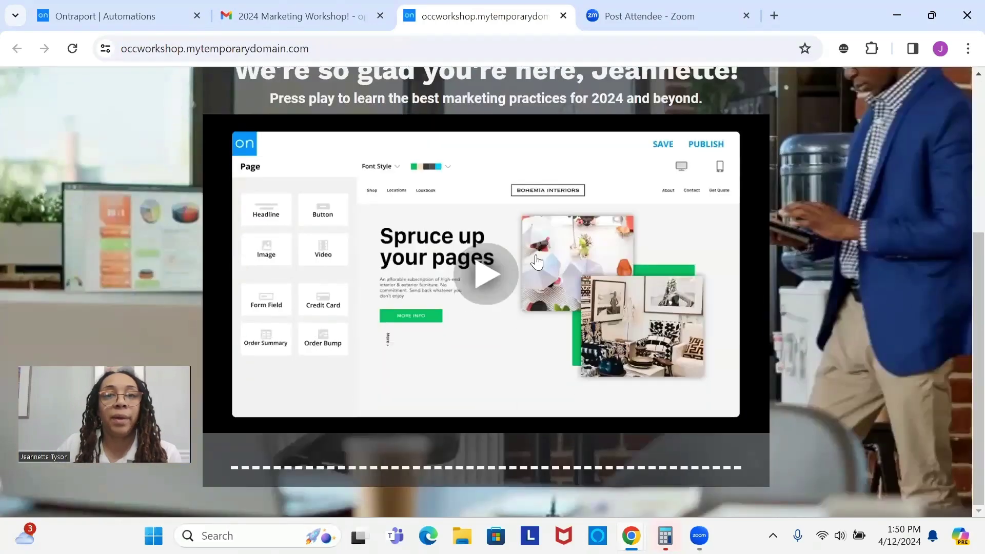
pyautogui.scroll(5, 536, 255)
pyautogui.scroll(-4, 535, 267)
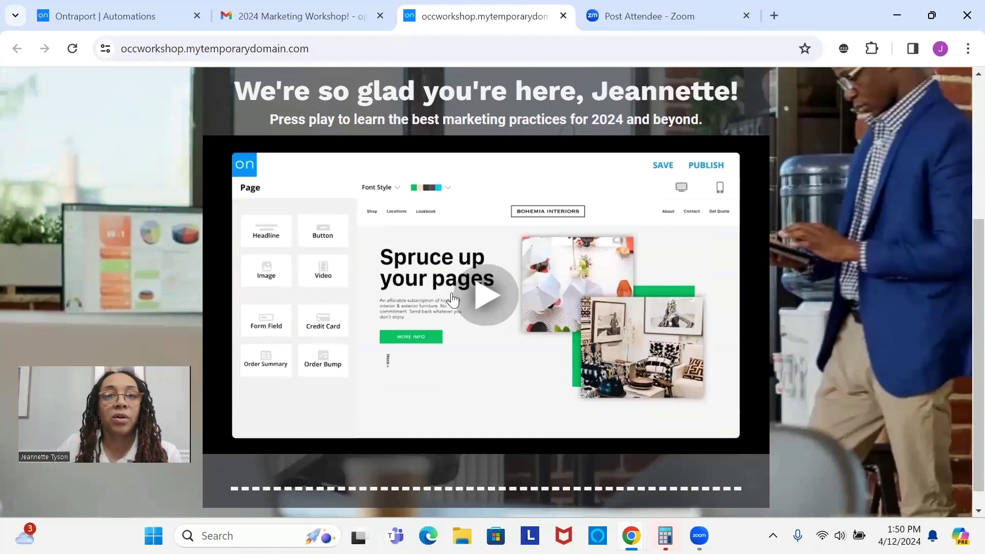
pyautogui.scroll(4, 415, 180)
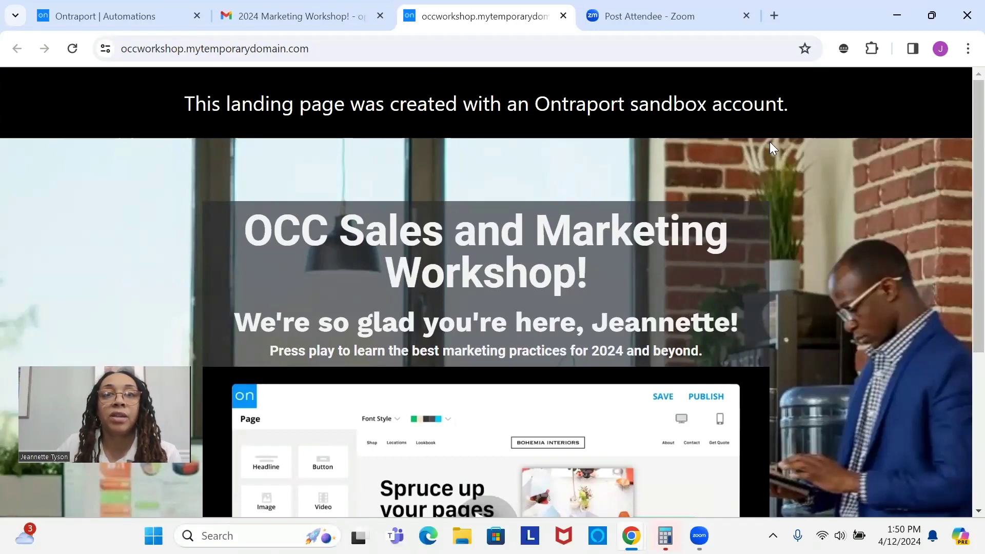
pyautogui.click(563, 16)
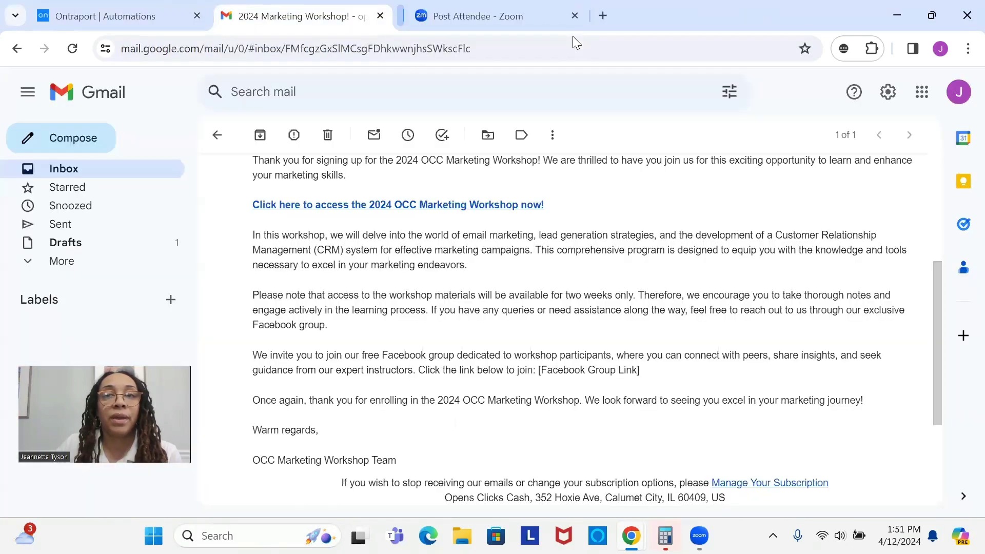